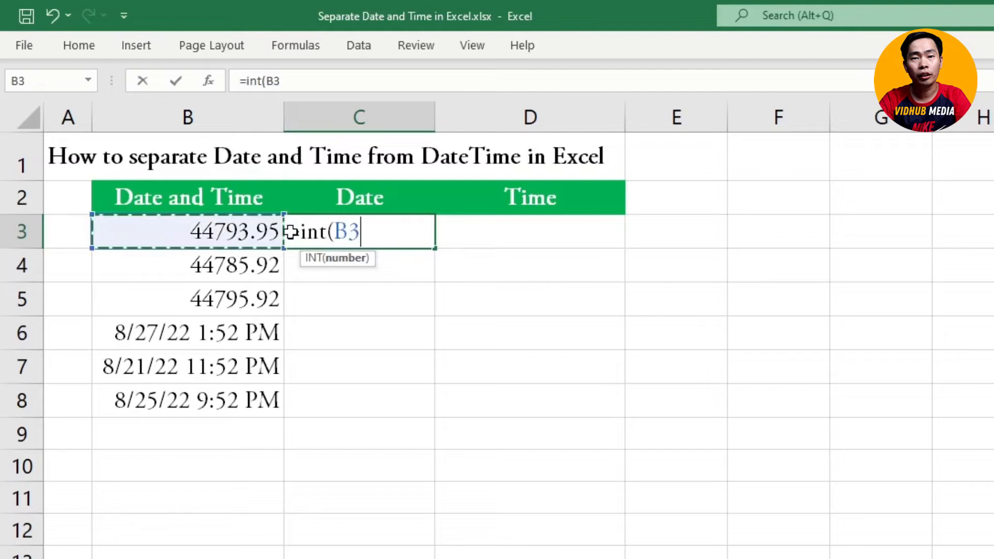
- Complete the formula =INT(B3) in C3 and fill it down to C5
{"action": "type", "text": ")"}
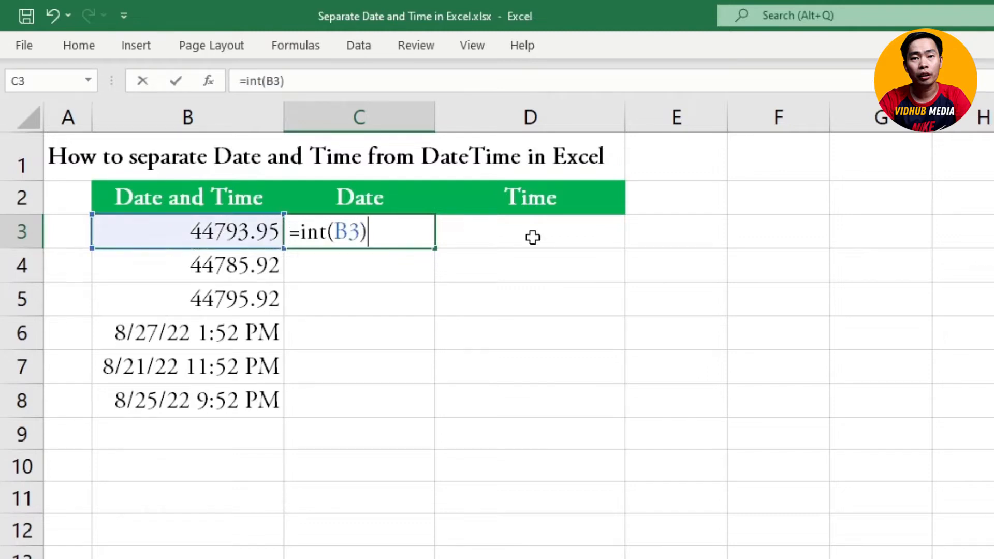
{"action": "key", "text": "Return"}
{"action": "left_click_drag", "start_coordinate": [386, 228], "coordinate": [401, 297]}
{"action": "left_click", "coordinate": [420, 243]}
{"action": "left_click_drag", "start_coordinate": [434, 249], "coordinate": [426, 317]}
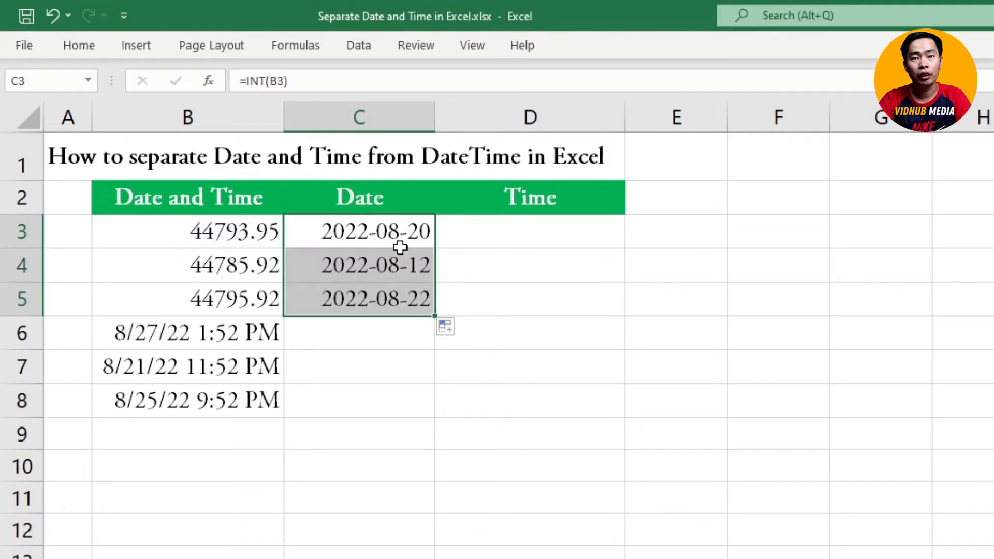
- Apply the Number format to the extracted dates in C3:C5
{"action": "left_click", "coordinate": [78, 45]}
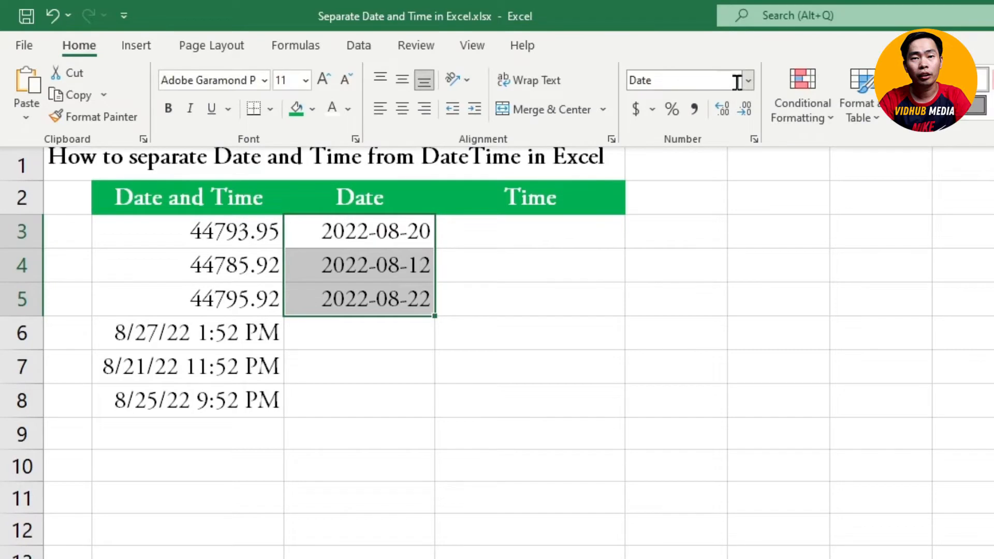
{"action": "left_click", "coordinate": [748, 80]}
{"action": "left_click", "coordinate": [754, 150]}
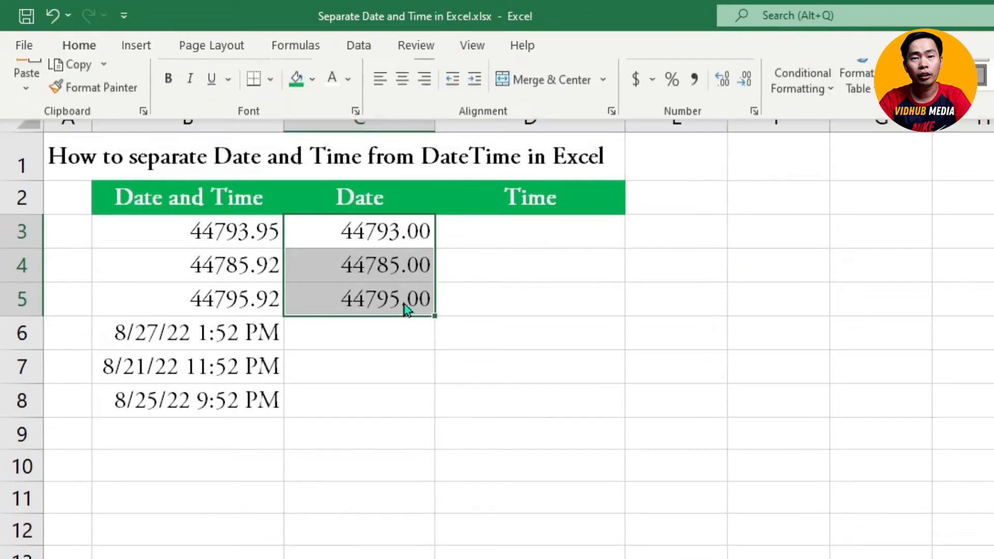
{"action": "left_click", "coordinate": [377, 337]}
- Apply the Short Date format to the values in C3:C5
{"action": "left_click_drag", "start_coordinate": [394, 292], "coordinate": [412, 223]}
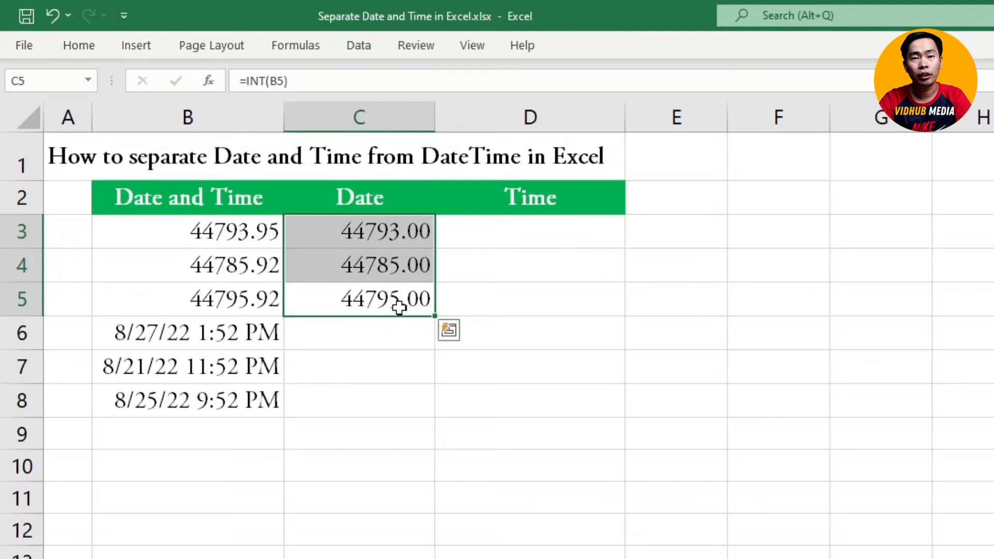
{"action": "left_click", "coordinate": [73, 48]}
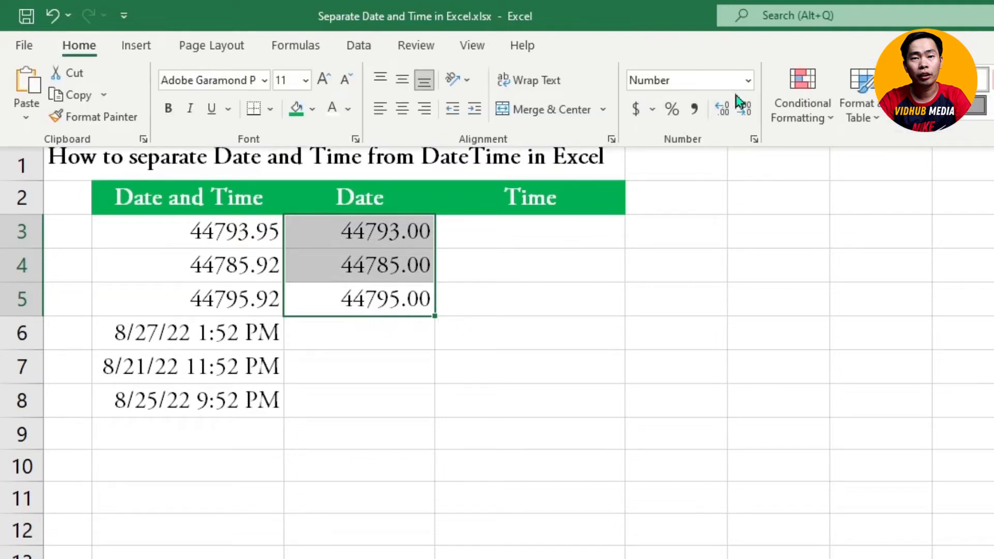
{"action": "left_click", "coordinate": [748, 80]}
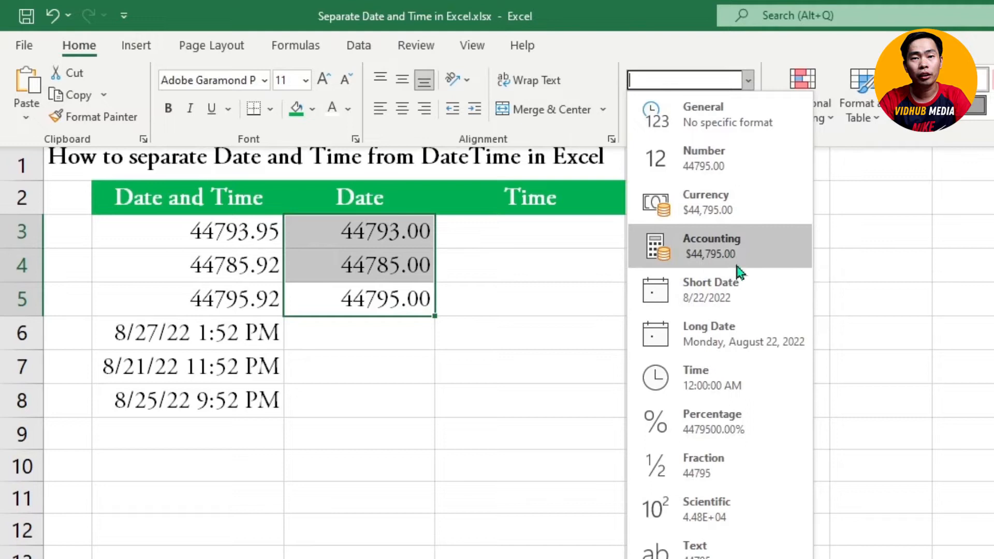
{"action": "left_click", "coordinate": [741, 300]}
{"action": "left_click", "coordinate": [344, 294]}
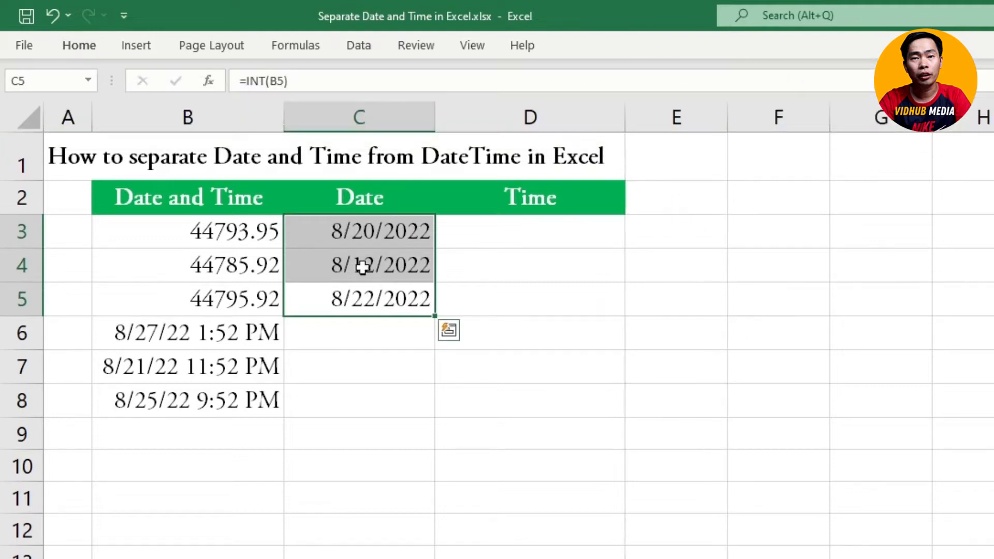
{"action": "left_click", "coordinate": [361, 235]}
{"action": "left_click", "coordinate": [359, 293]}
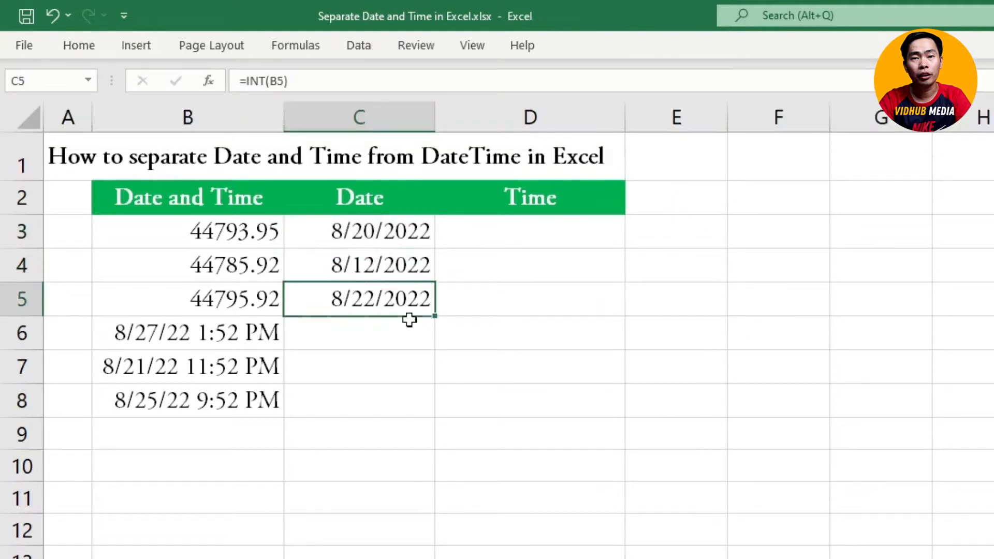
{"action": "left_click_drag", "start_coordinate": [394, 235], "coordinate": [408, 291]}
{"action": "left_click", "coordinate": [510, 241]}
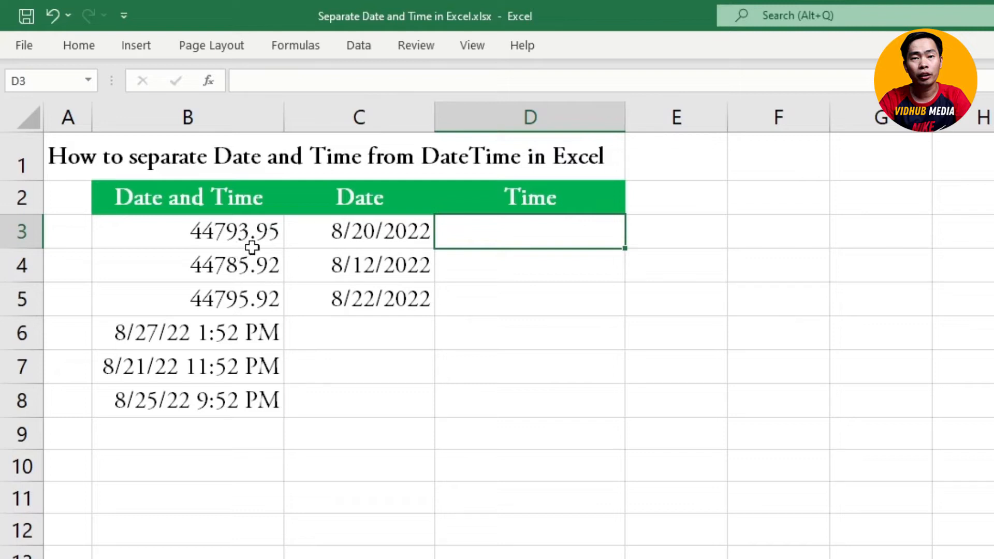
{"action": "left_click_drag", "start_coordinate": [390, 231], "coordinate": [383, 294]}
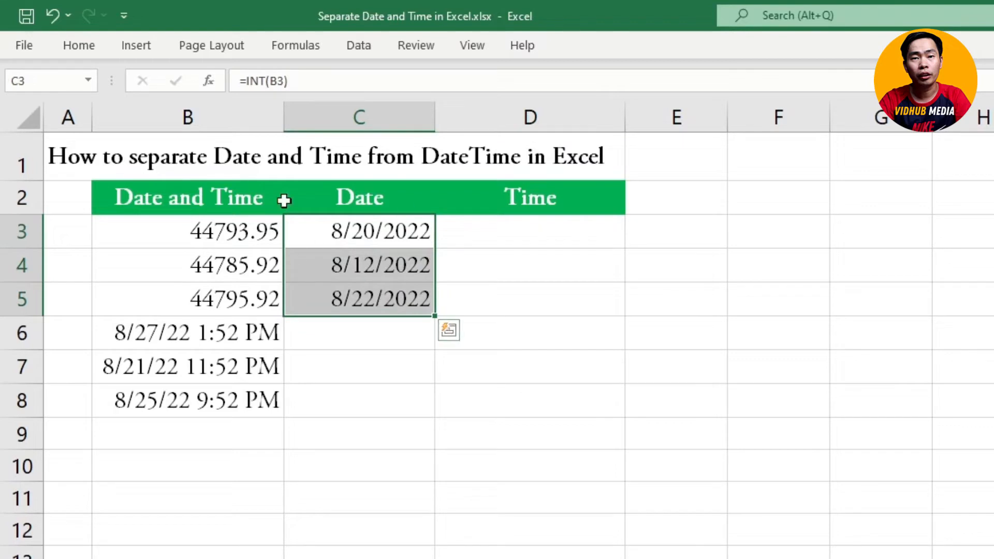
- Enter the formula =B3-INT(B3) in D3 to extract the time and fill it down to D5
{"action": "left_click", "coordinate": [561, 233]}
{"action": "type", "text": "="}
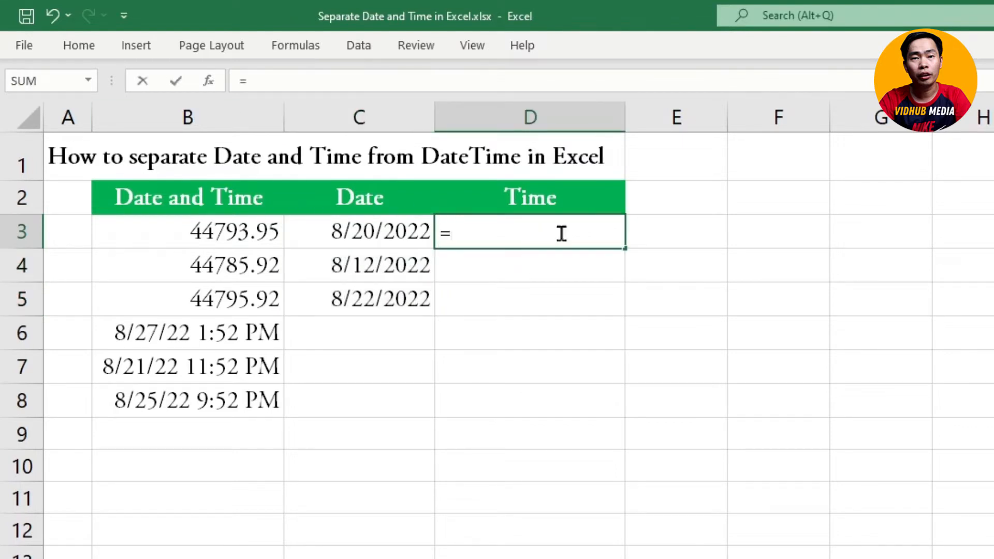
{"action": "left_click", "coordinate": [239, 237]}
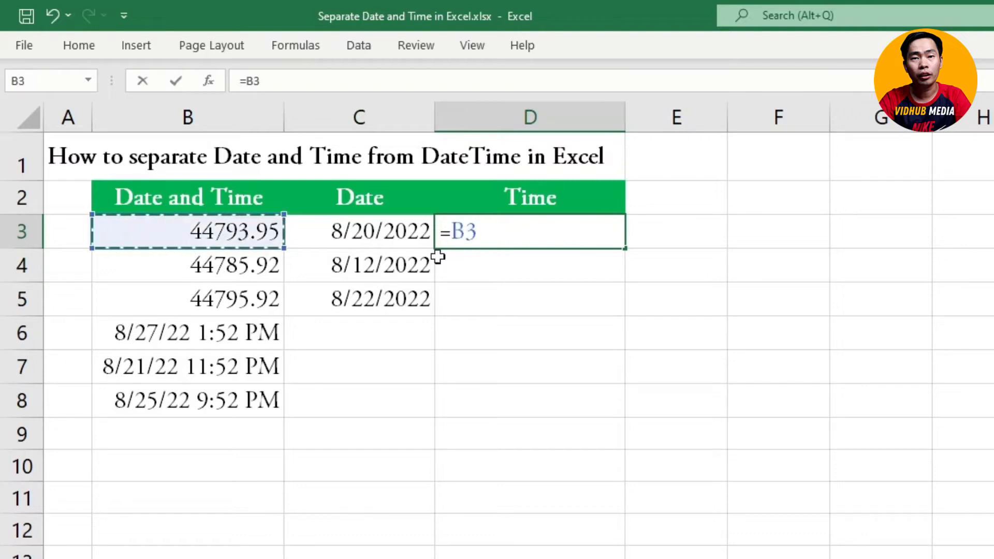
{"action": "type", "text": "-"}
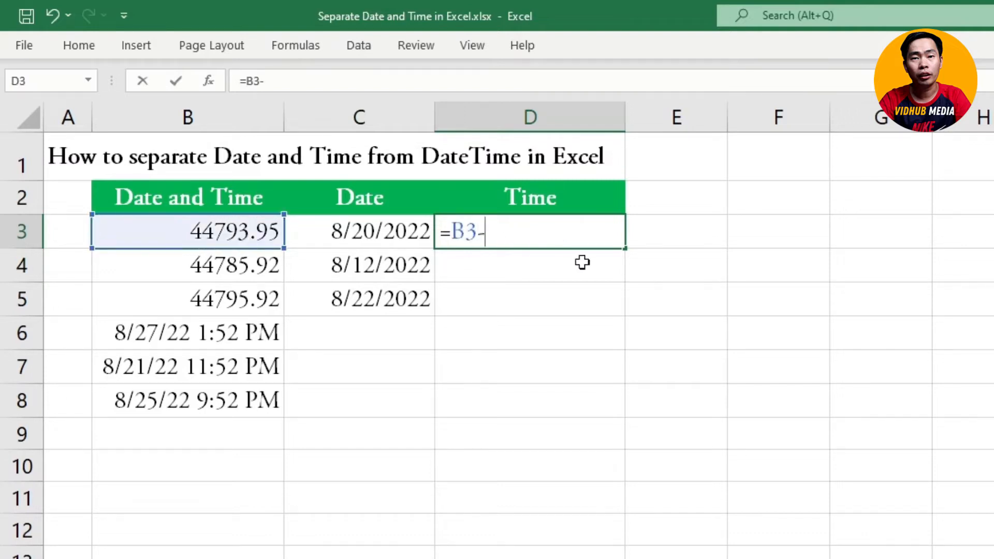
{"action": "type", "text": "int("}
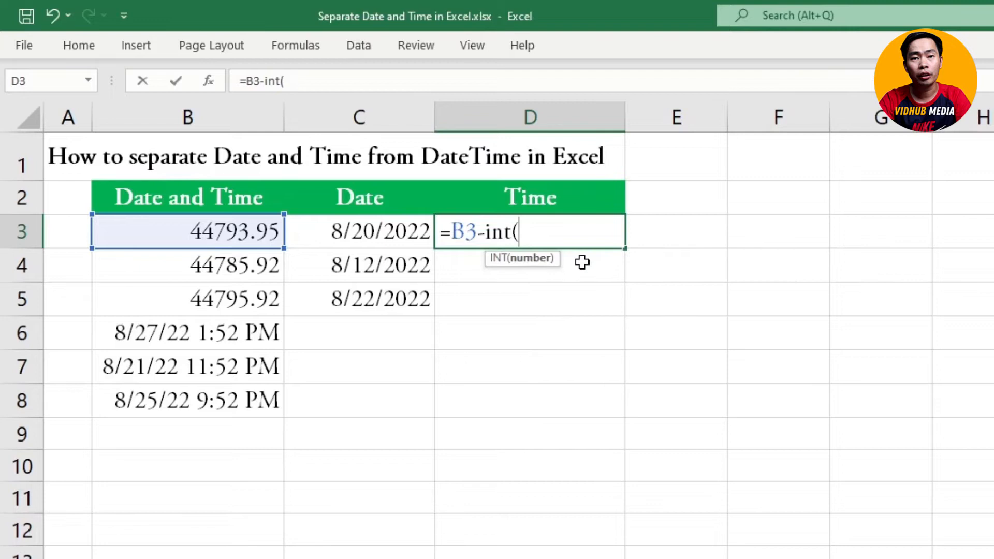
{"action": "left_click", "coordinate": [212, 236]}
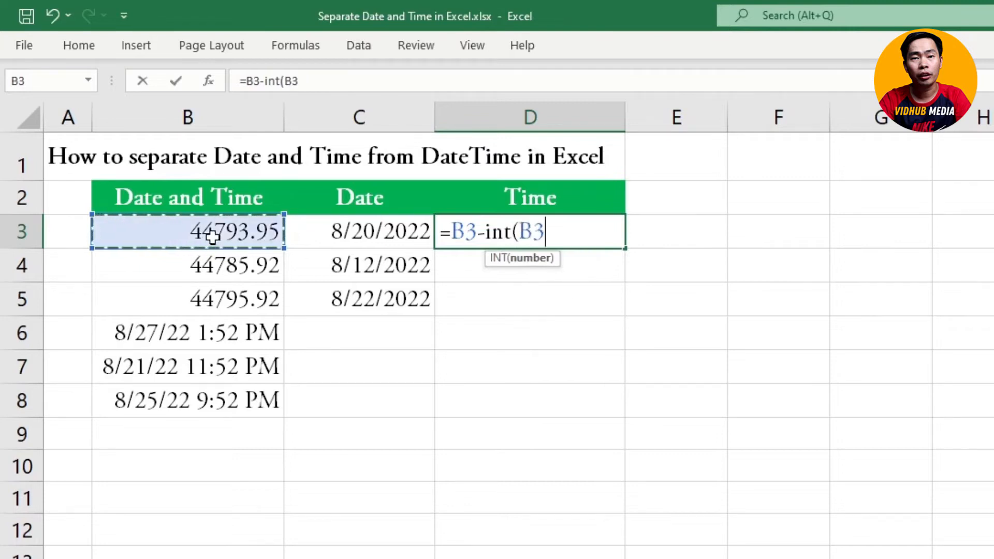
{"action": "type", "text": ")"}
{"action": "key", "text": "Return"}
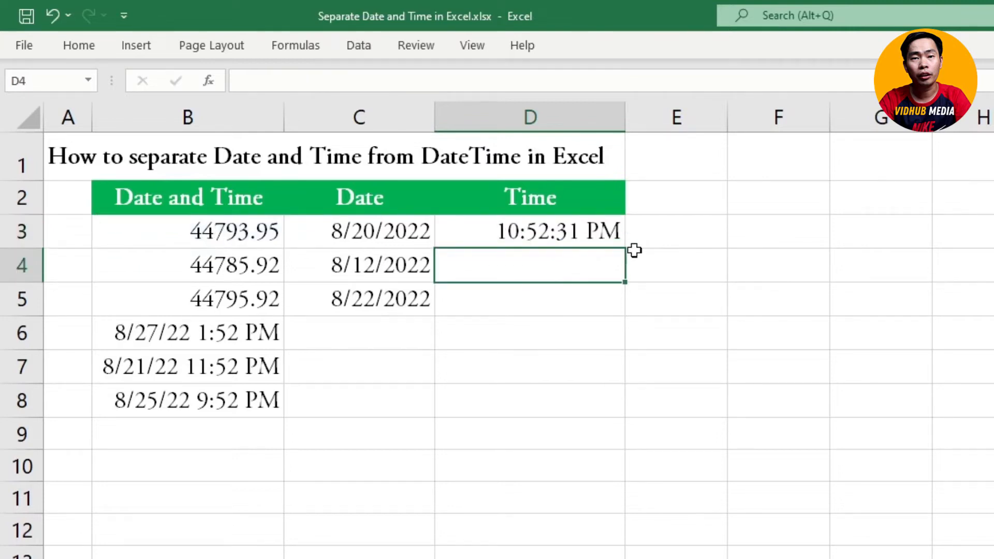
{"action": "left_click", "coordinate": [596, 238]}
{"action": "left_click_drag", "start_coordinate": [625, 250], "coordinate": [606, 318]}
- Apply the Number format to the extracted times in D3:D5 and compare them with the source value in B3
{"action": "left_click", "coordinate": [79, 45]}
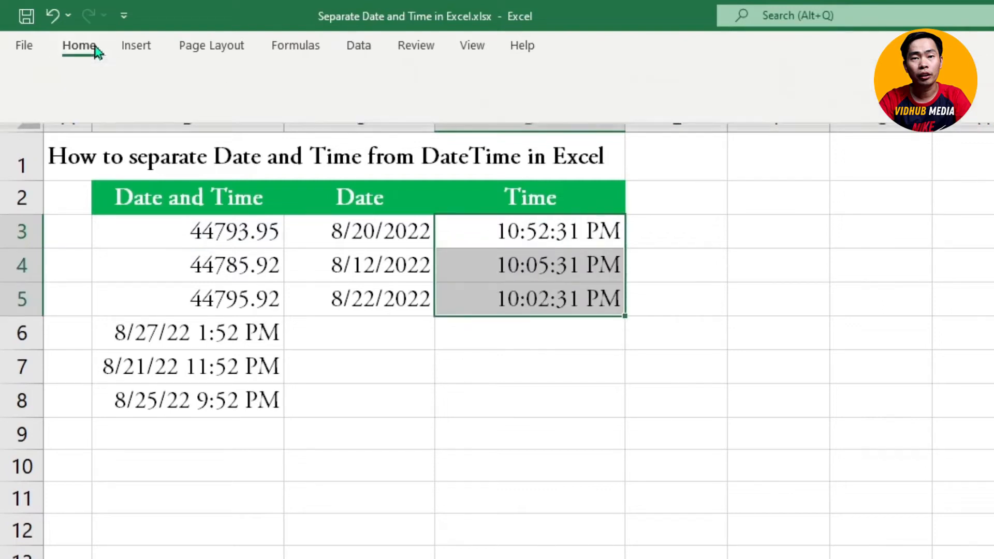
{"action": "left_click", "coordinate": [749, 80]}
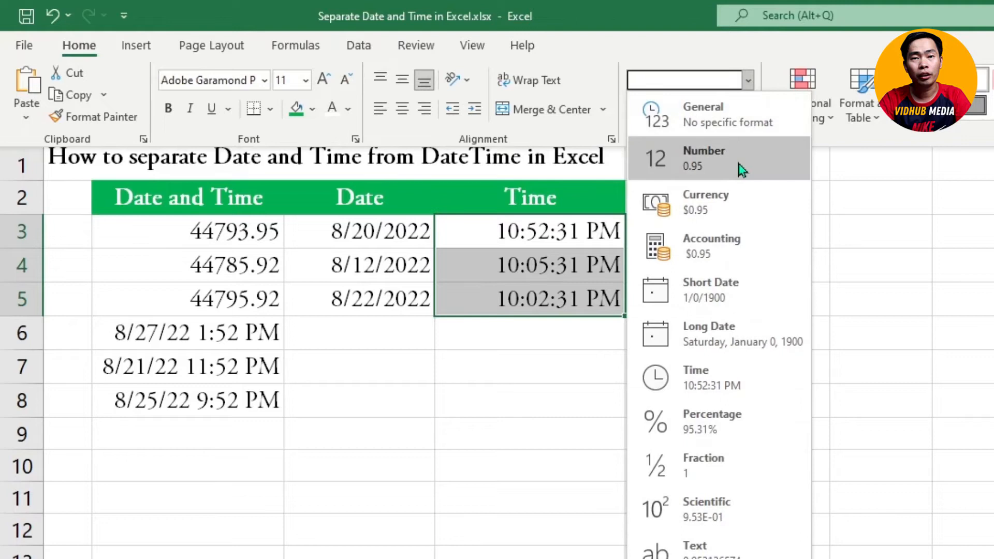
{"action": "left_click", "coordinate": [677, 158]}
{"action": "left_click", "coordinate": [597, 230]}
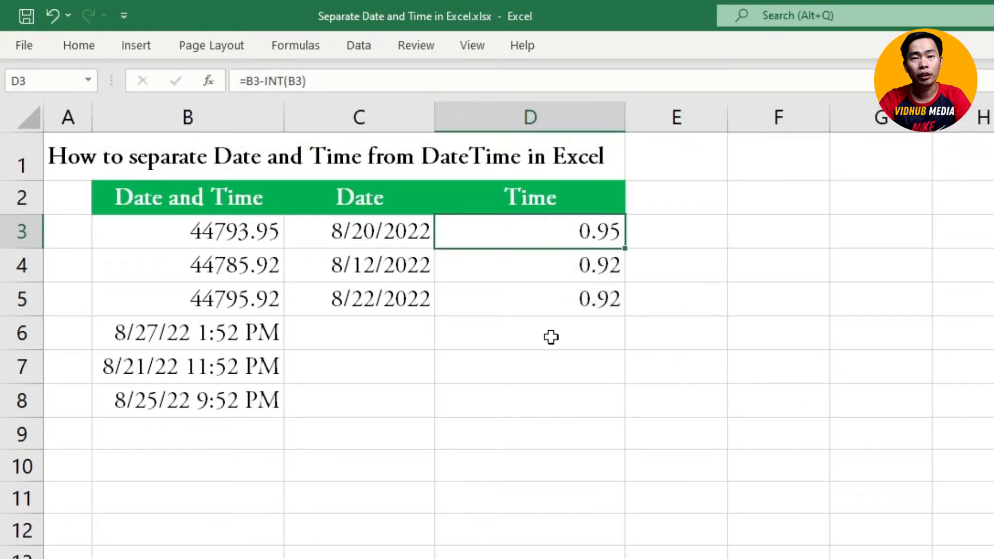
{"action": "left_click", "coordinate": [243, 242]}
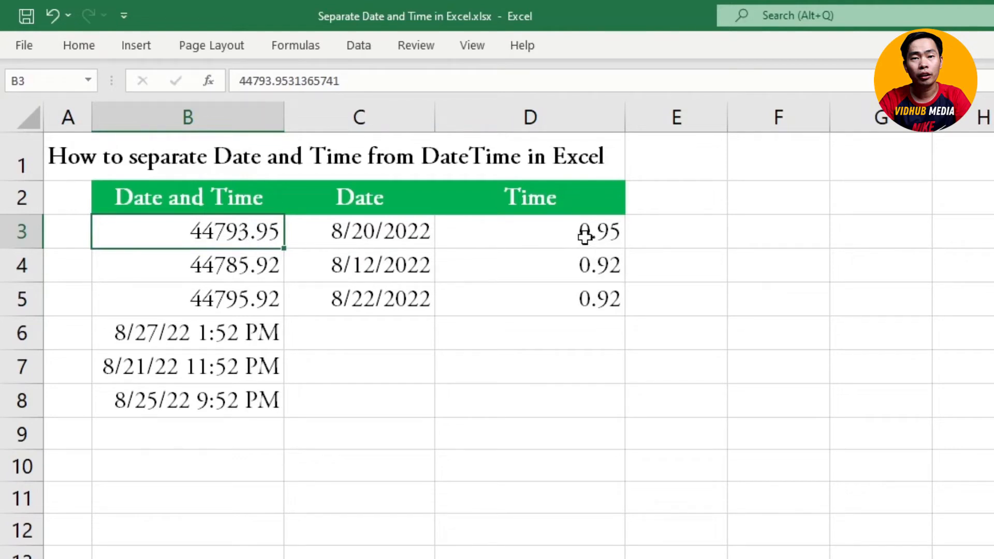
- Apply the Time format to the values in D3:D5
{"action": "left_click_drag", "start_coordinate": [586, 239], "coordinate": [582, 290]}
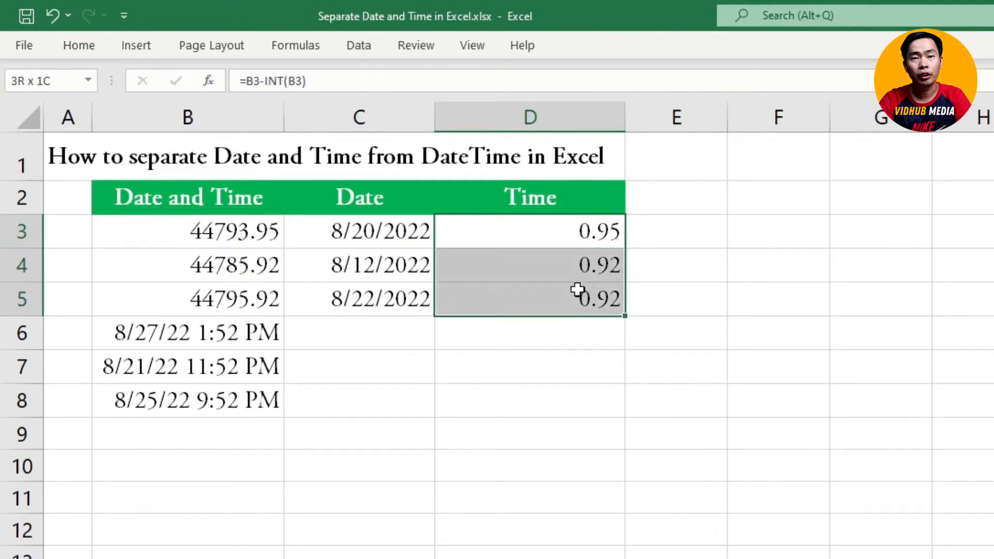
{"action": "left_click", "coordinate": [82, 49]}
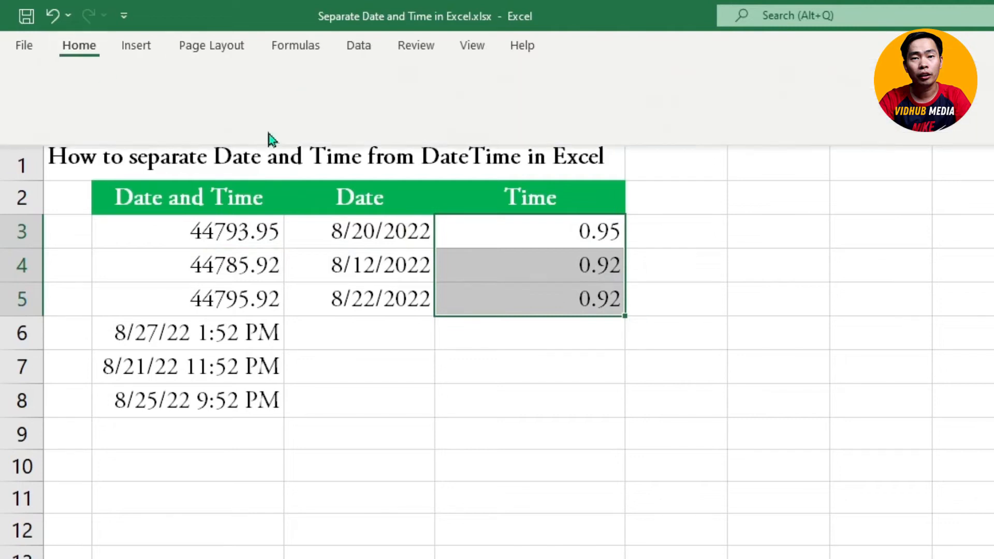
{"action": "left_click", "coordinate": [748, 82]}
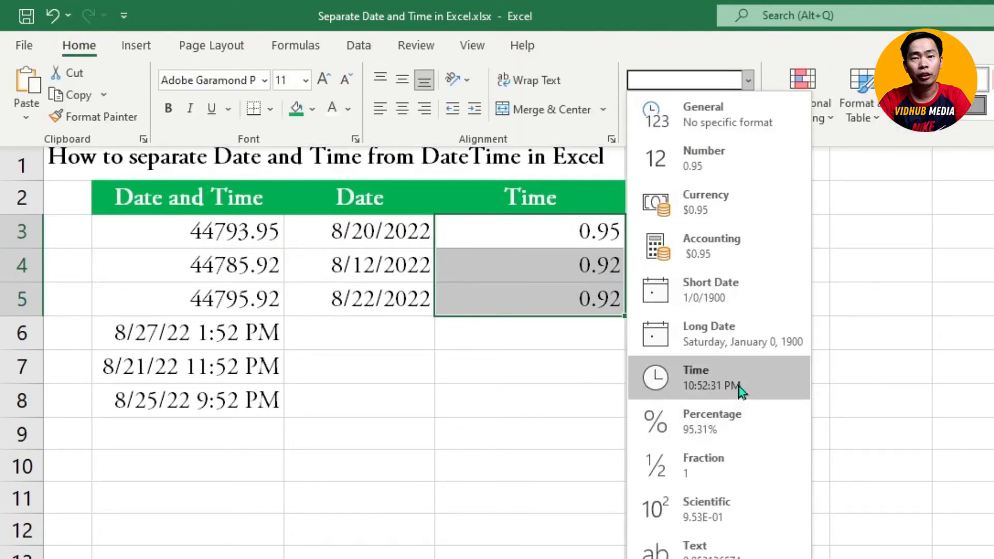
{"action": "left_click", "coordinate": [738, 389]}
{"action": "left_click", "coordinate": [381, 306]}
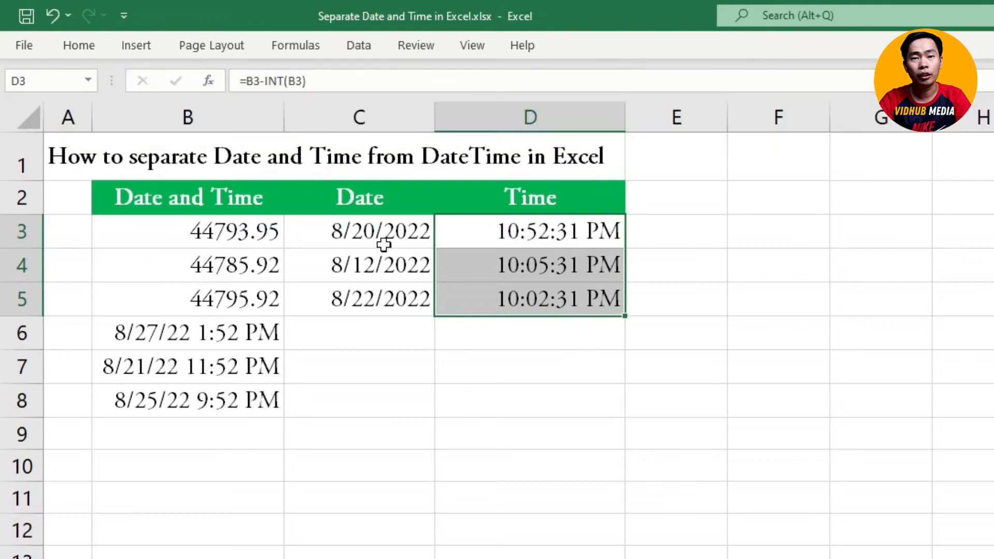
- Format C3:C5 with the "March 14, 2012" date type and widen column C to fit the dates
{"action": "left_click_drag", "start_coordinate": [383, 235], "coordinate": [368, 298]}
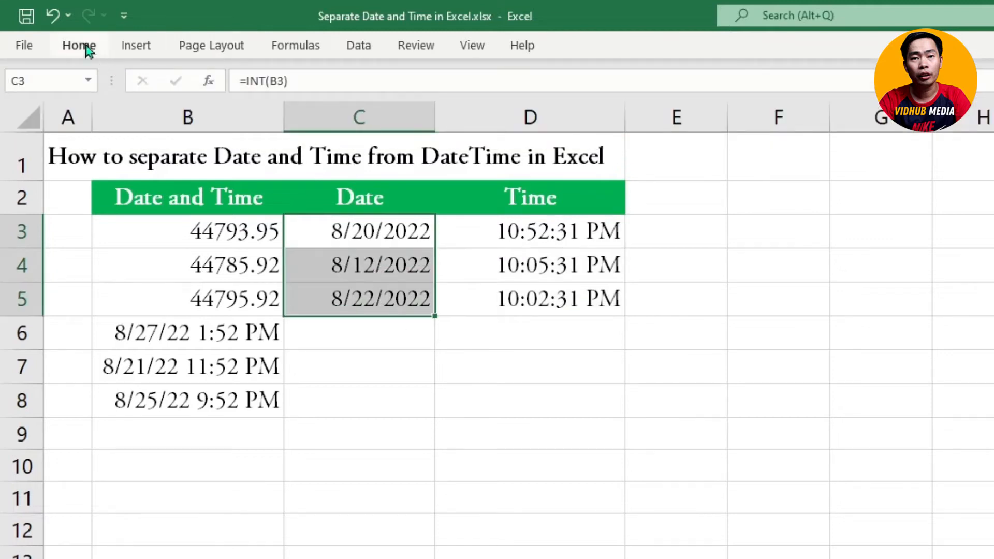
{"action": "left_click", "coordinate": [82, 48]}
{"action": "left_click", "coordinate": [753, 139]}
{"action": "left_click_drag", "start_coordinate": [597, 391], "coordinate": [602, 127]}
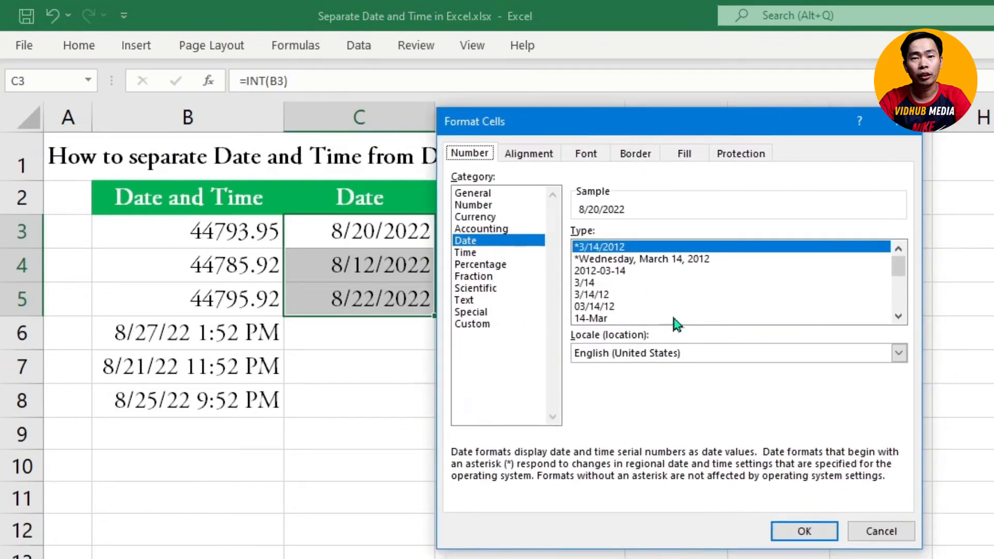
{"action": "scroll", "coordinate": [670, 311], "scroll_direction": "down", "scroll_amount": 2}
{"action": "left_click", "coordinate": [610, 307]}
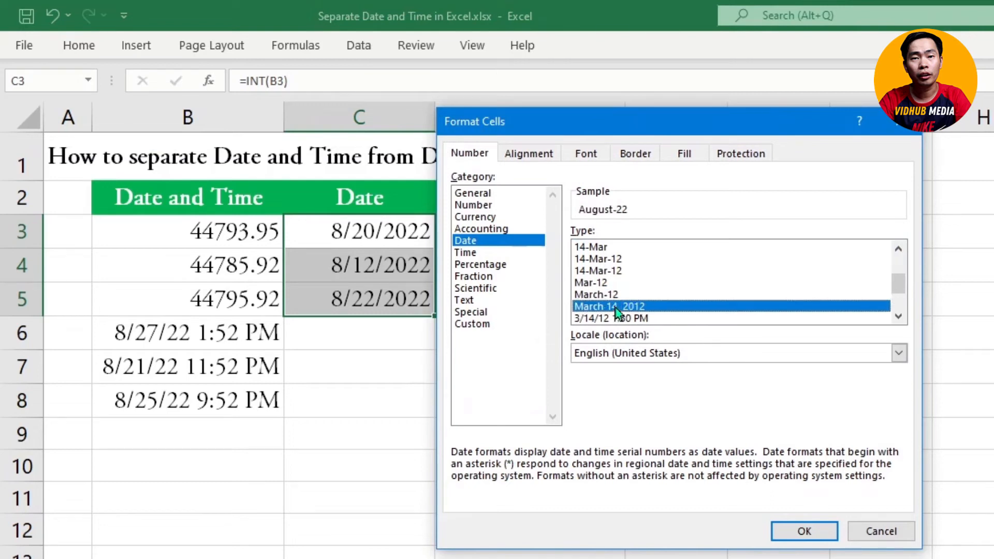
{"action": "left_click", "coordinate": [803, 532]}
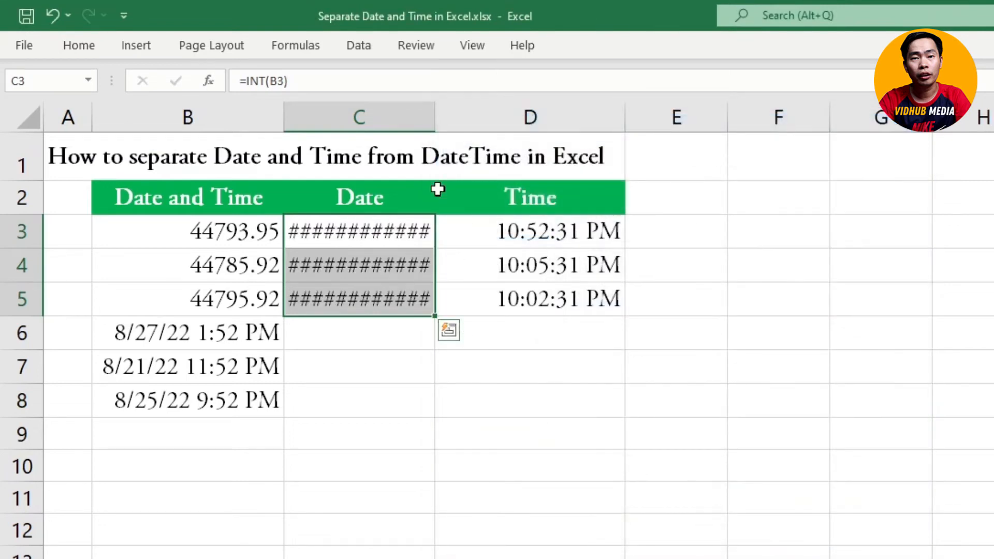
{"action": "left_click_drag", "start_coordinate": [440, 122], "coordinate": [459, 122]}
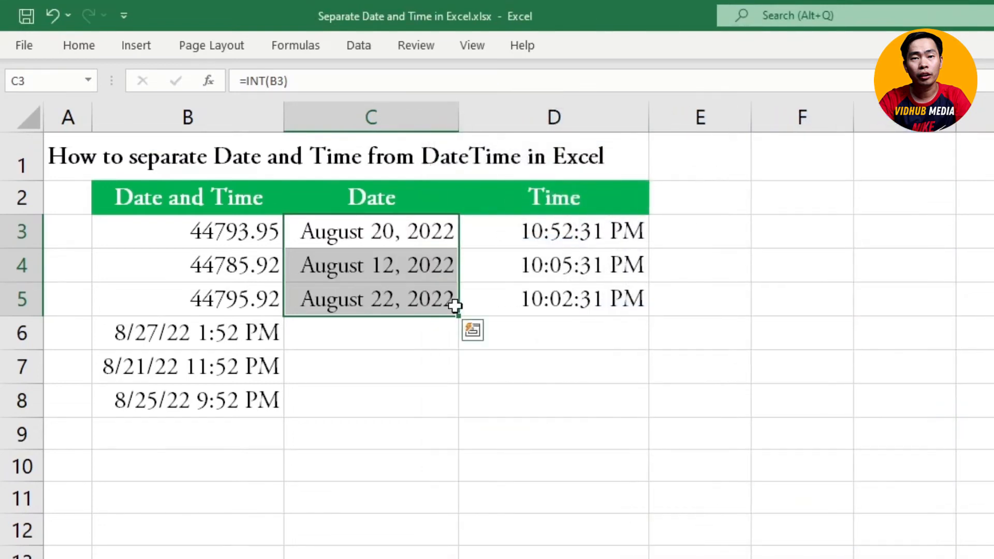
{"action": "left_click", "coordinate": [414, 294]}
{"action": "left_click", "coordinate": [406, 257]}
{"action": "left_click", "coordinate": [403, 244]}
{"action": "left_click", "coordinate": [403, 296]}
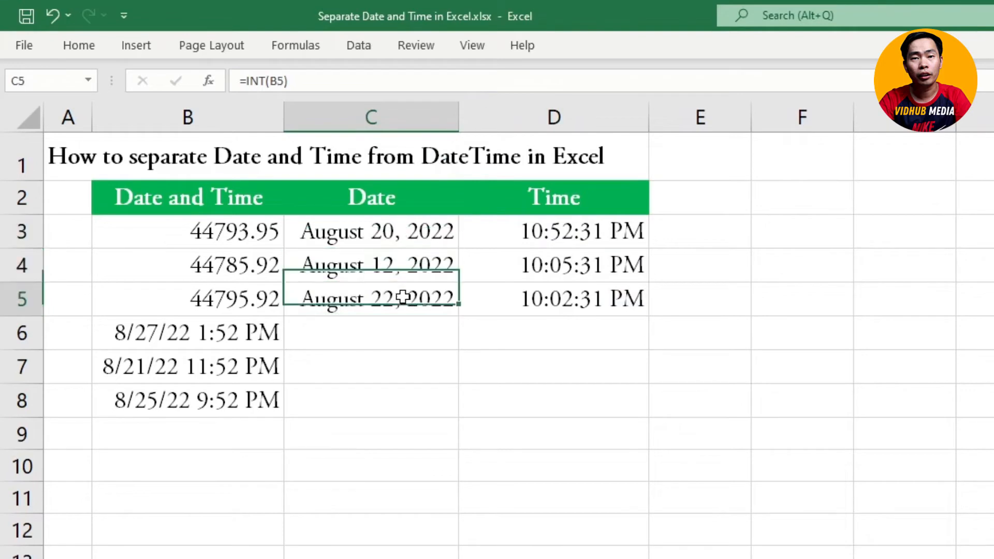
- Format the source values in B3:B5 with the "3/14/12 1:30 PM" date type and check the cells
{"action": "left_click_drag", "start_coordinate": [228, 230], "coordinate": [231, 293]}
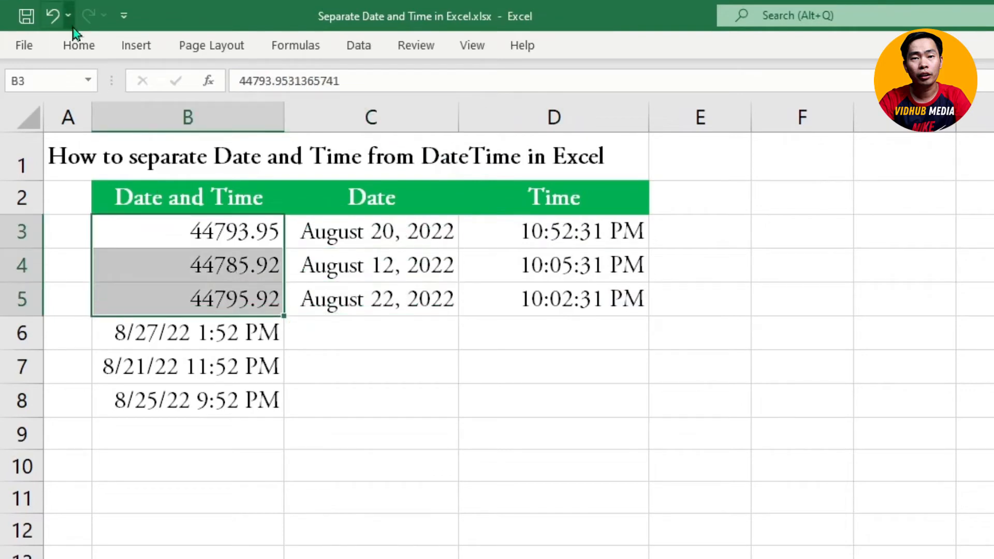
{"action": "left_click", "coordinate": [77, 41]}
{"action": "left_click", "coordinate": [748, 81]}
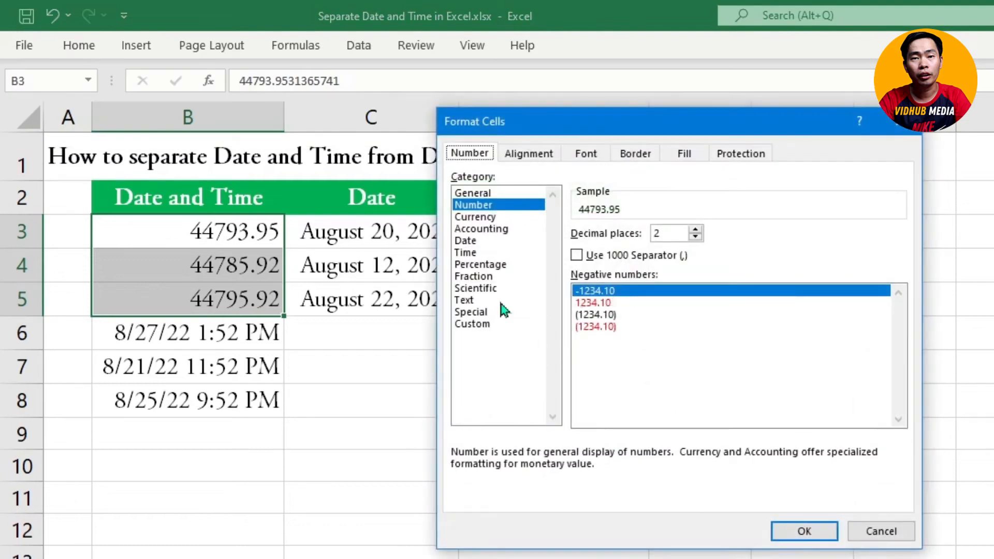
{"action": "left_click", "coordinate": [466, 241]}
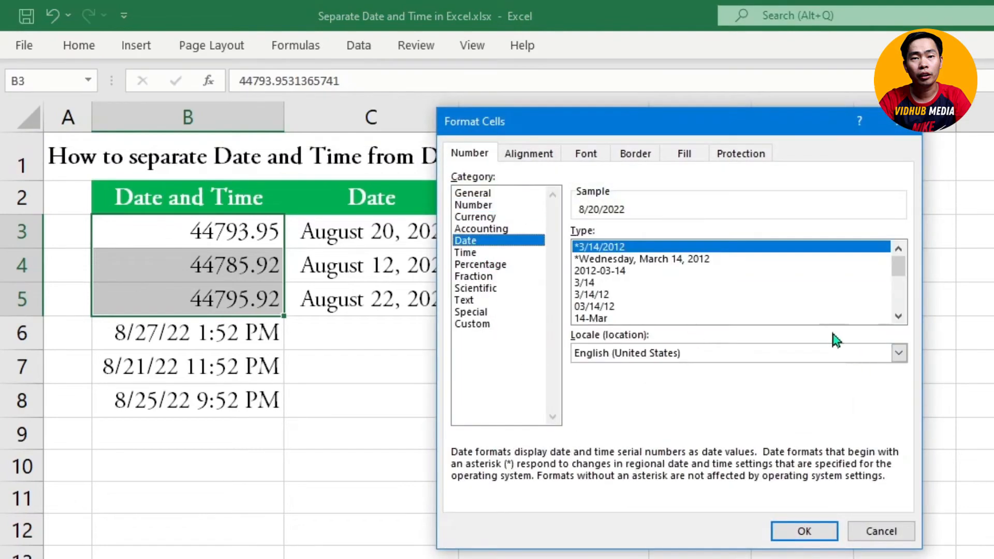
{"action": "left_click_drag", "start_coordinate": [899, 274], "coordinate": [902, 316]}
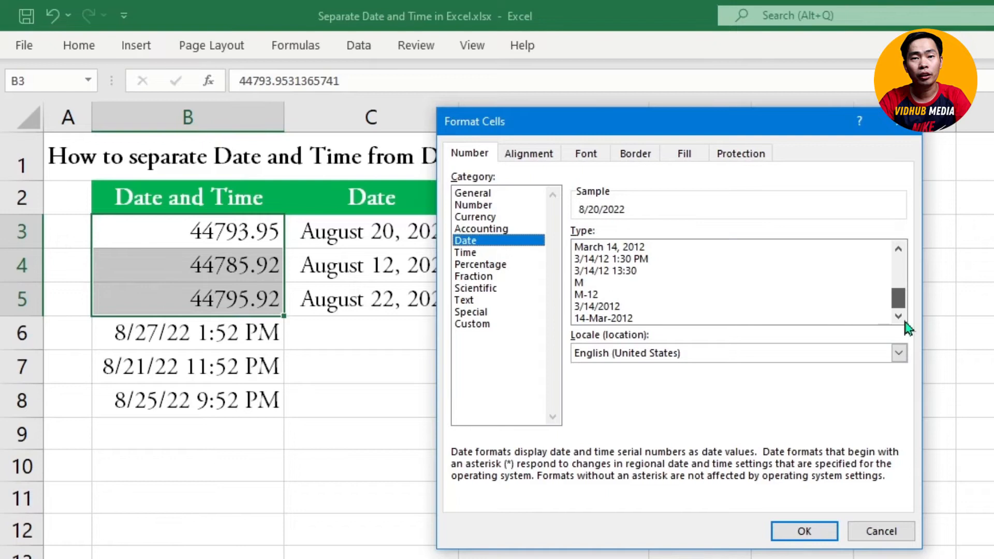
{"action": "left_click", "coordinate": [683, 261]}
{"action": "left_click", "coordinate": [805, 532]}
{"action": "left_click", "coordinate": [223, 267]}
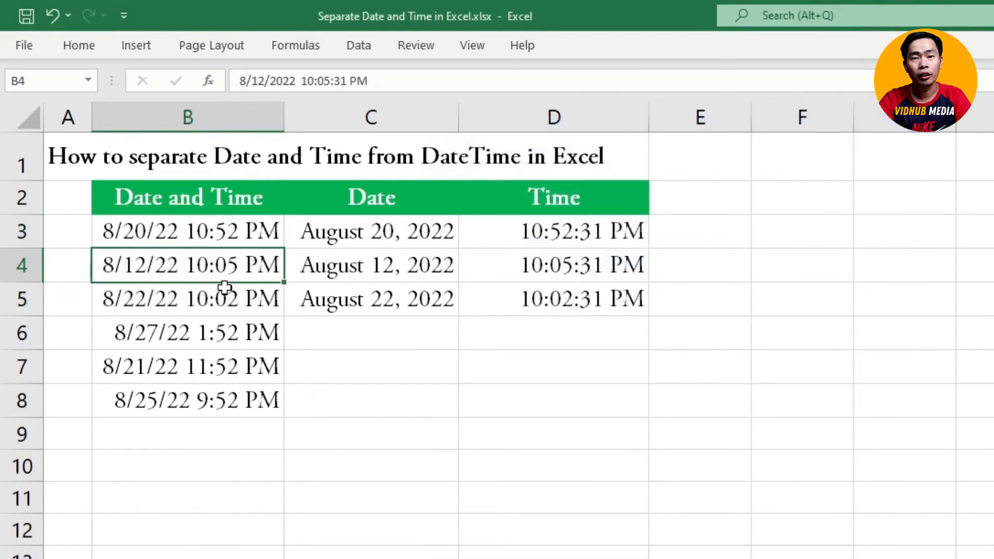
{"action": "left_click", "coordinate": [227, 292]}
{"action": "left_click", "coordinate": [223, 235]}
- Copy only the date part 8/27/2022 from the DateTime value in B6 into C6
{"action": "left_click", "coordinate": [337, 329]}
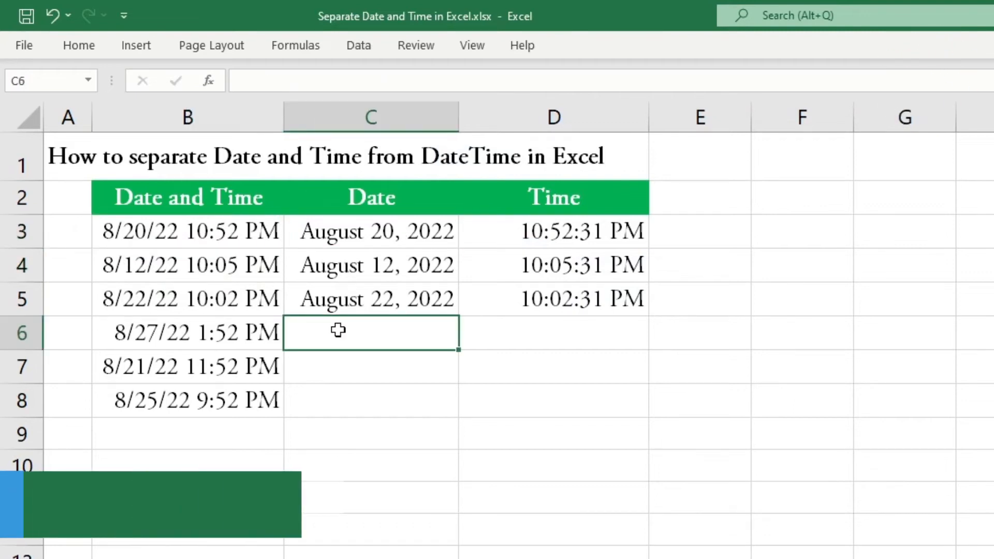
{"action": "left_click", "coordinate": [164, 335]}
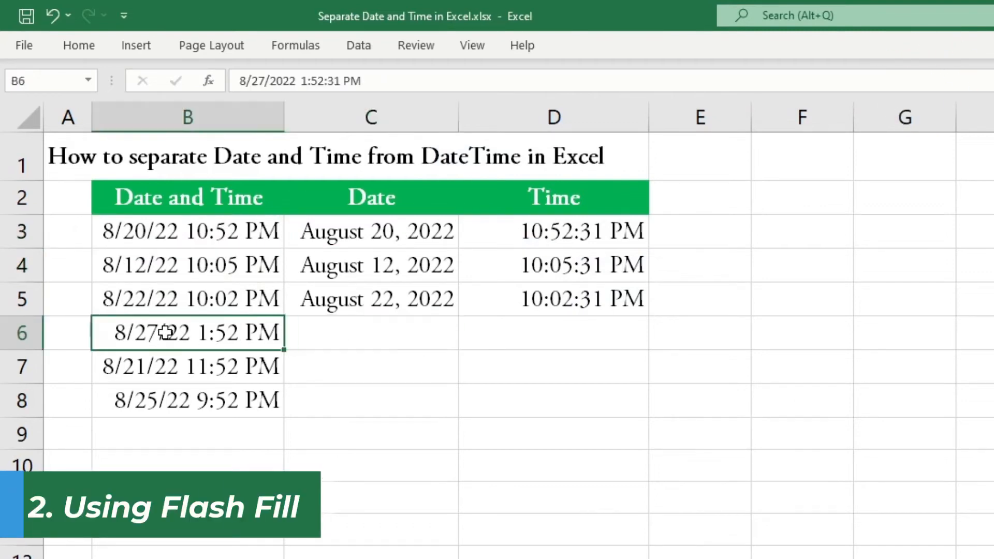
{"action": "left_click_drag", "start_coordinate": [295, 86], "coordinate": [232, 83]}
{"action": "key", "text": "ctrl+c"}
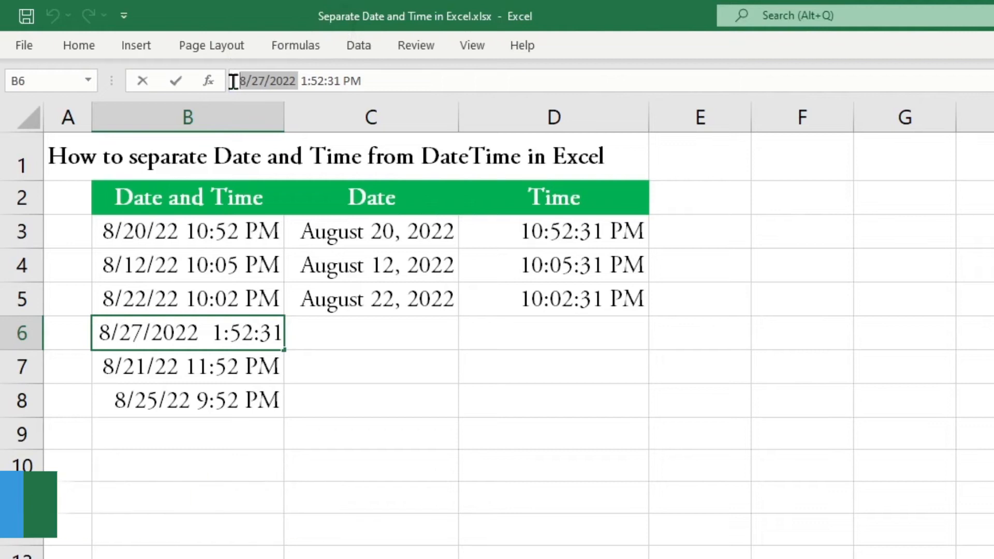
{"action": "left_click", "coordinate": [374, 337]}
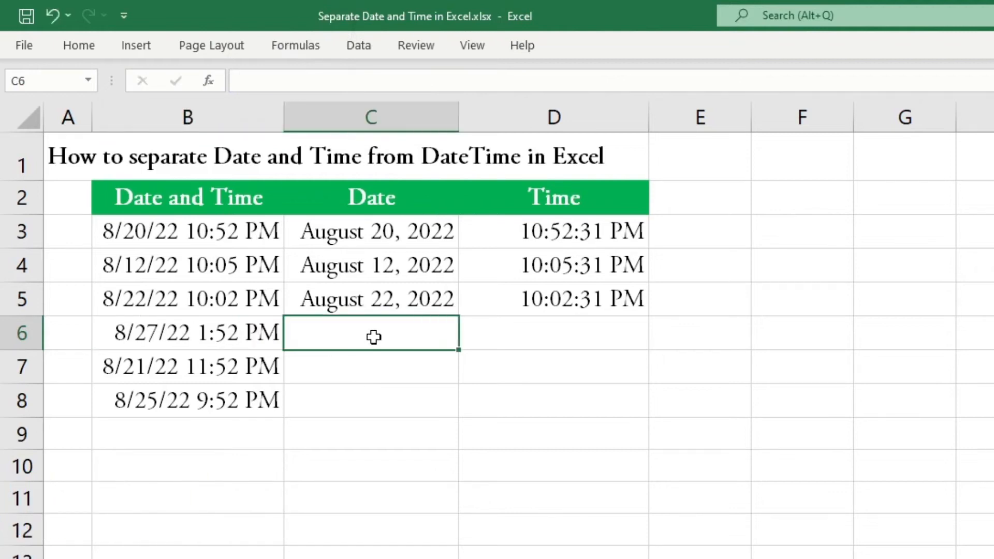
{"action": "key", "text": "ctrl+v"}
{"action": "left_click", "coordinate": [410, 373]}
- Format C6:C8 with the "14-Mar-12" date type
{"action": "left_click_drag", "start_coordinate": [416, 336], "coordinate": [413, 408]}
{"action": "left_click", "coordinate": [70, 51]}
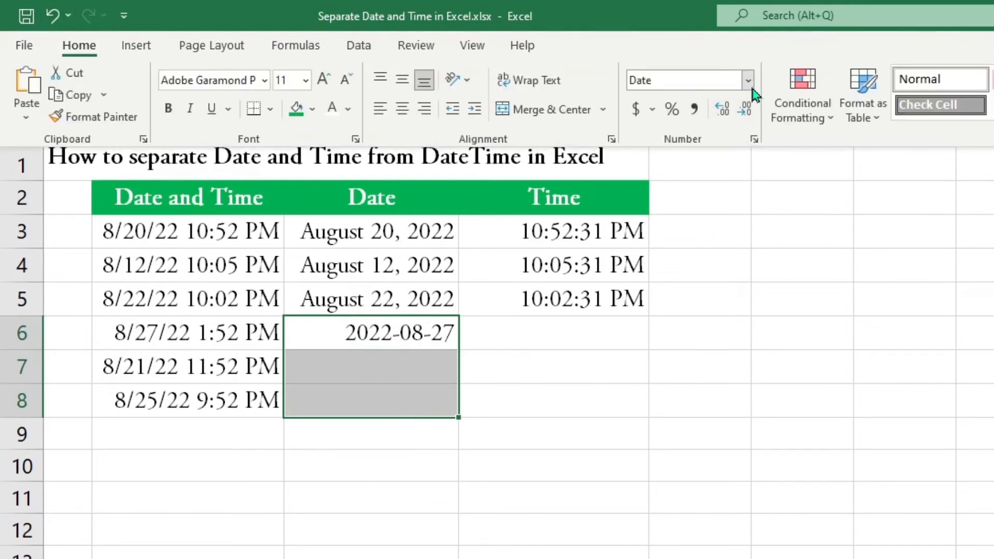
{"action": "left_click", "coordinate": [754, 139]}
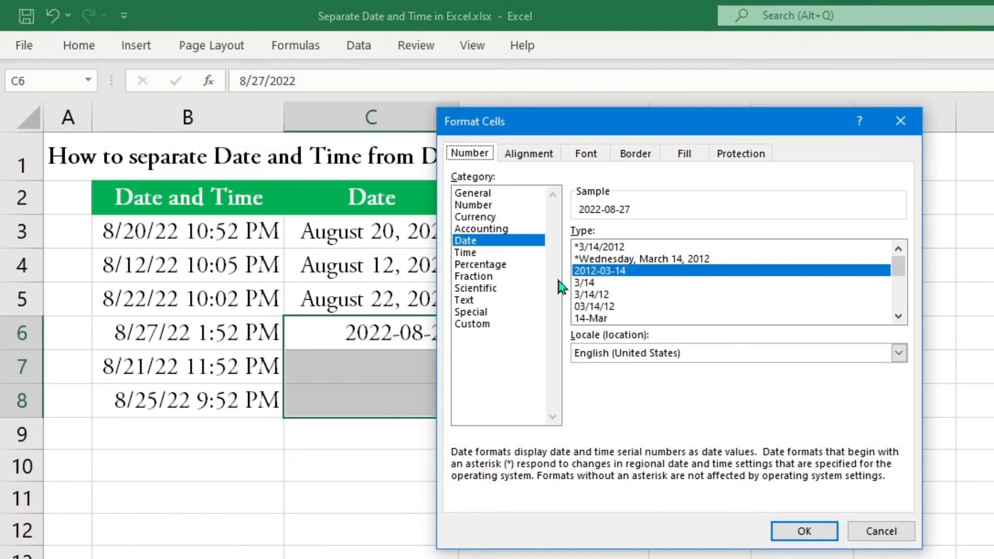
{"action": "left_click", "coordinate": [606, 308]}
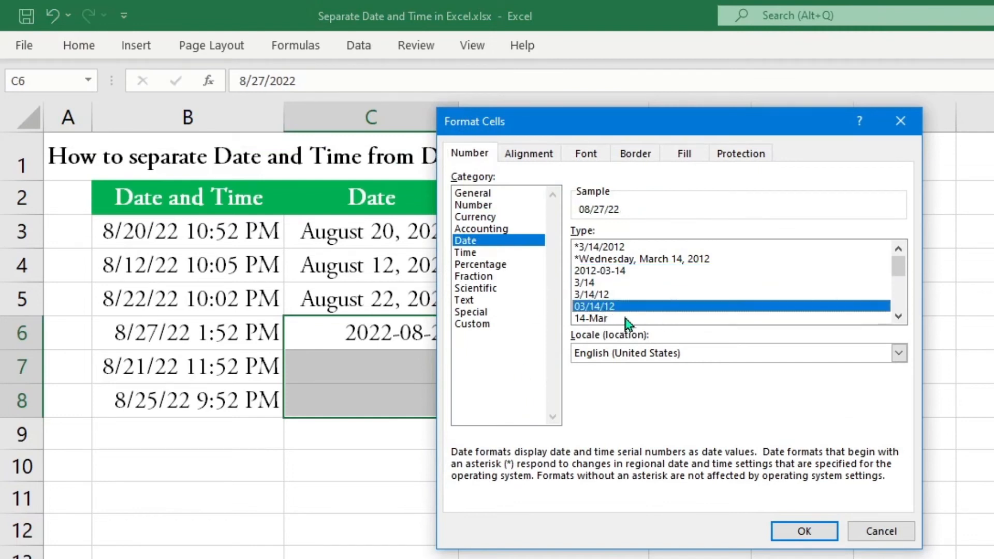
{"action": "scroll", "coordinate": [626, 316], "scroll_direction": "down", "scroll_amount": 1}
{"action": "left_click", "coordinate": [616, 294]}
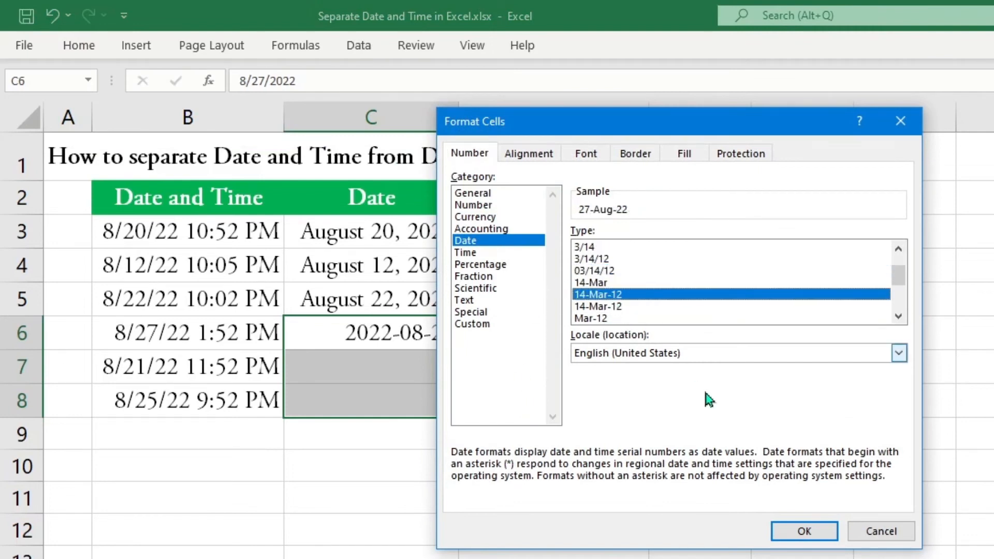
{"action": "left_click", "coordinate": [793, 532]}
{"action": "left_click", "coordinate": [401, 365]}
{"action": "left_click", "coordinate": [418, 335]}
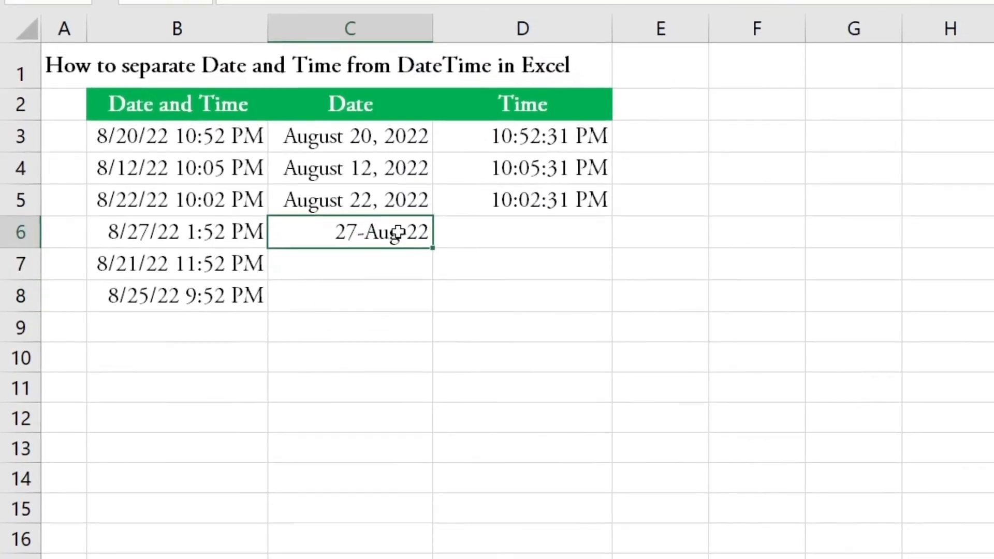
- Fill the date in C6 down to C8 and compare the filled dates with the source values in B7:B8
{"action": "left_click_drag", "start_coordinate": [433, 244], "coordinate": [424, 308]}
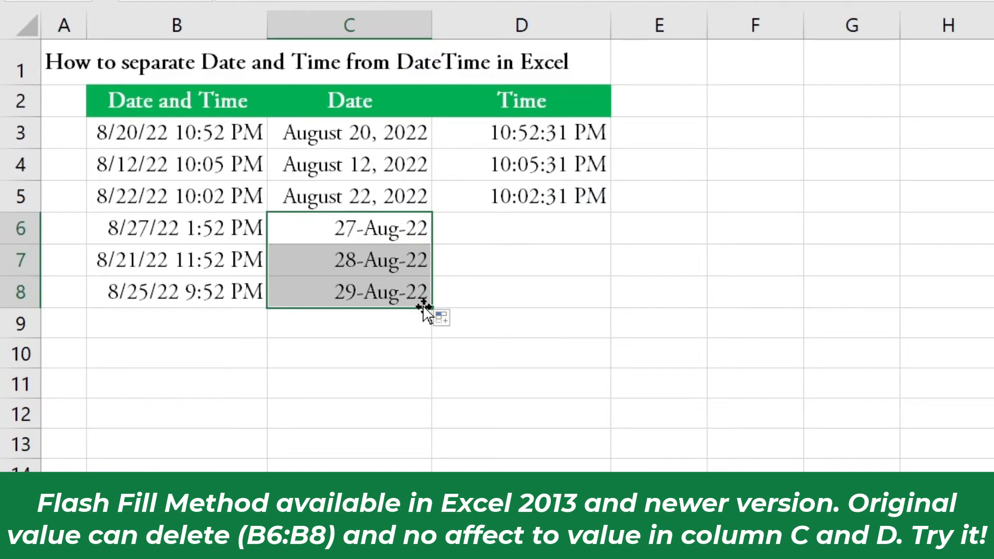
{"action": "left_click", "coordinate": [339, 233]}
{"action": "left_click", "coordinate": [342, 267]}
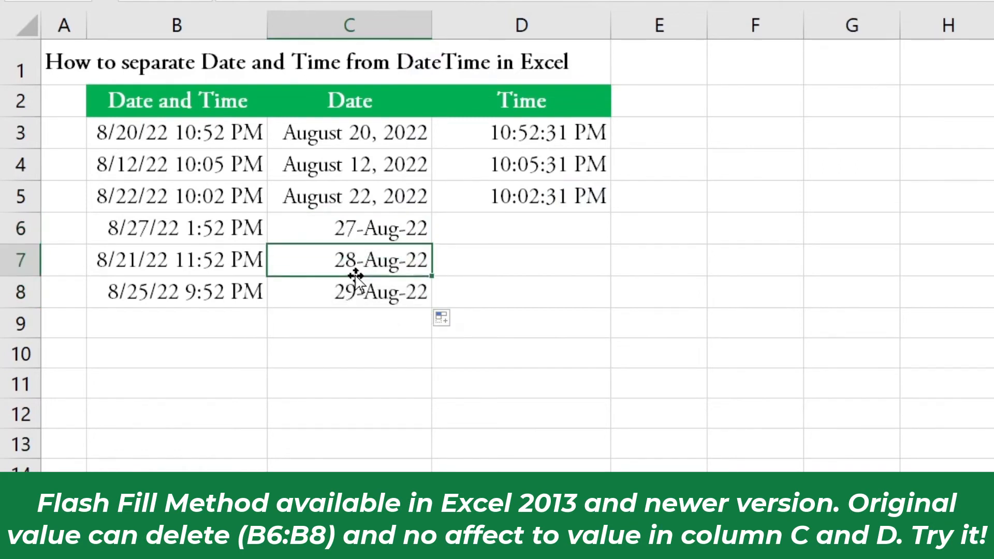
{"action": "left_click", "coordinate": [360, 292]}
{"action": "left_click", "coordinate": [136, 298]}
{"action": "left_click", "coordinate": [129, 264]}
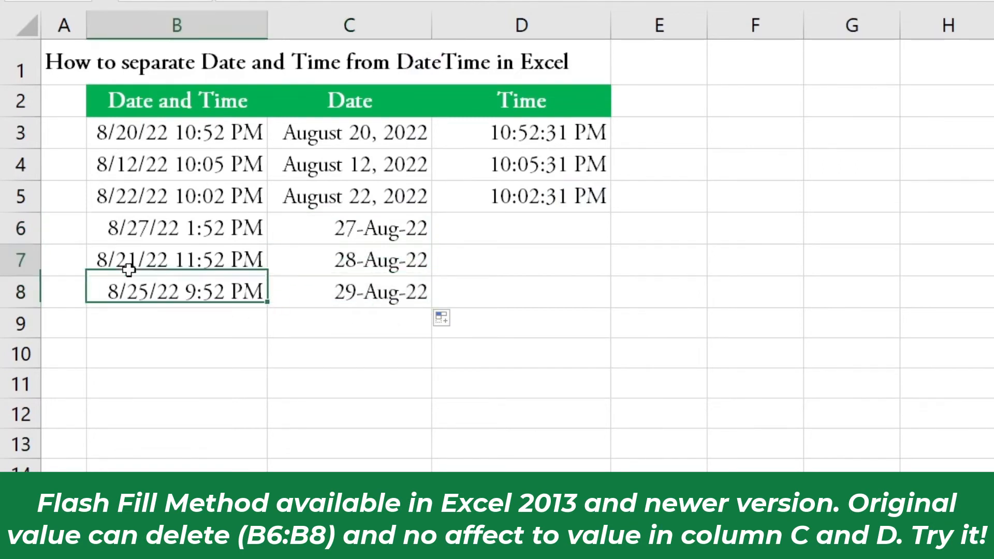
{"action": "left_click", "coordinate": [173, 295]}
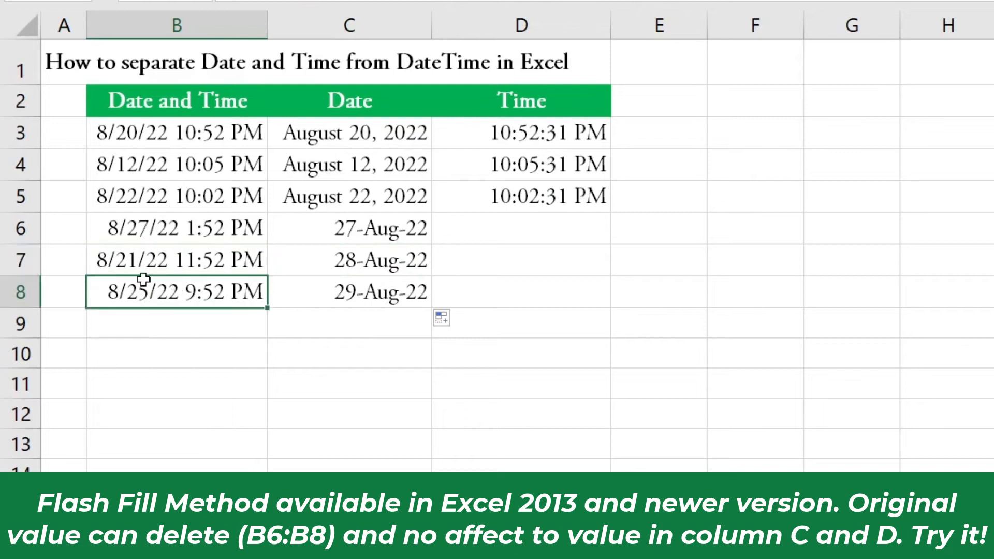
- Switch the fill option for C6:C8 to Flash Fill and check the extracted dates
{"action": "left_click_drag", "start_coordinate": [371, 238], "coordinate": [382, 290]}
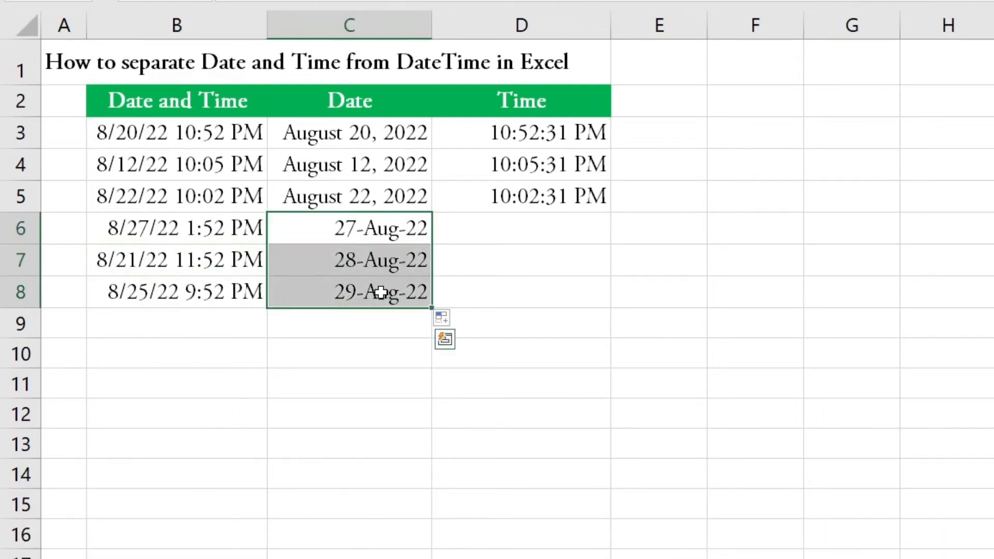
{"action": "left_click", "coordinate": [456, 322]}
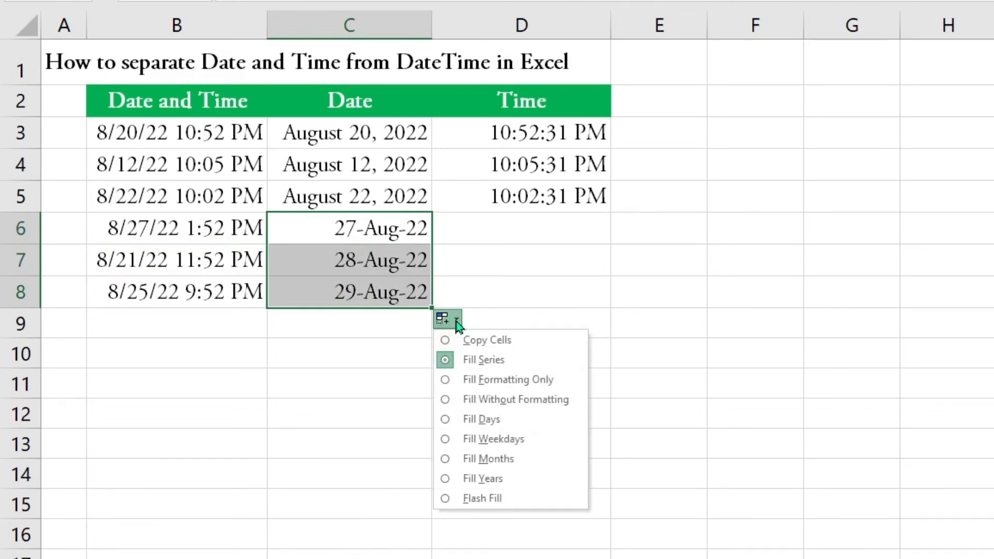
{"action": "left_click", "coordinate": [474, 499]}
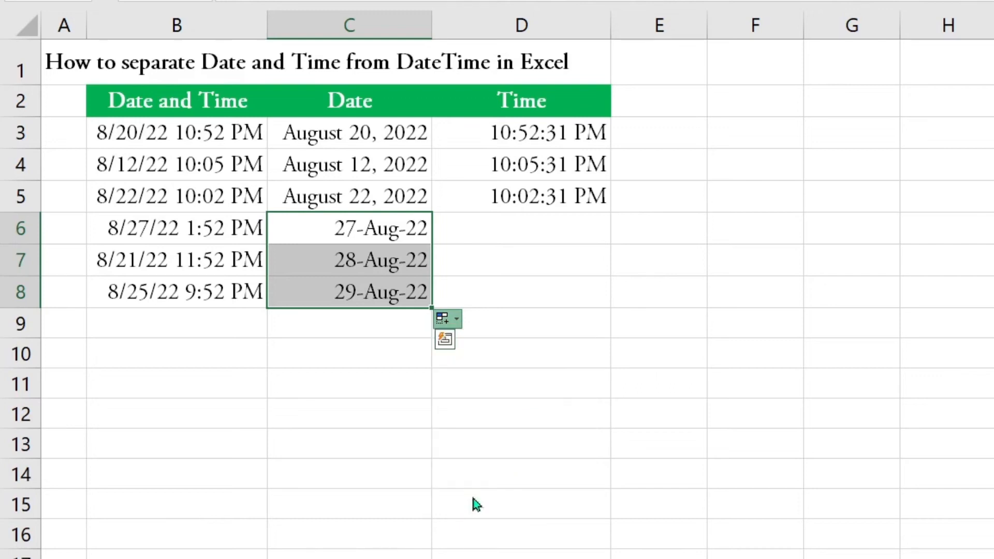
{"action": "left_click", "coordinate": [327, 321]}
{"action": "left_click", "coordinate": [344, 297]}
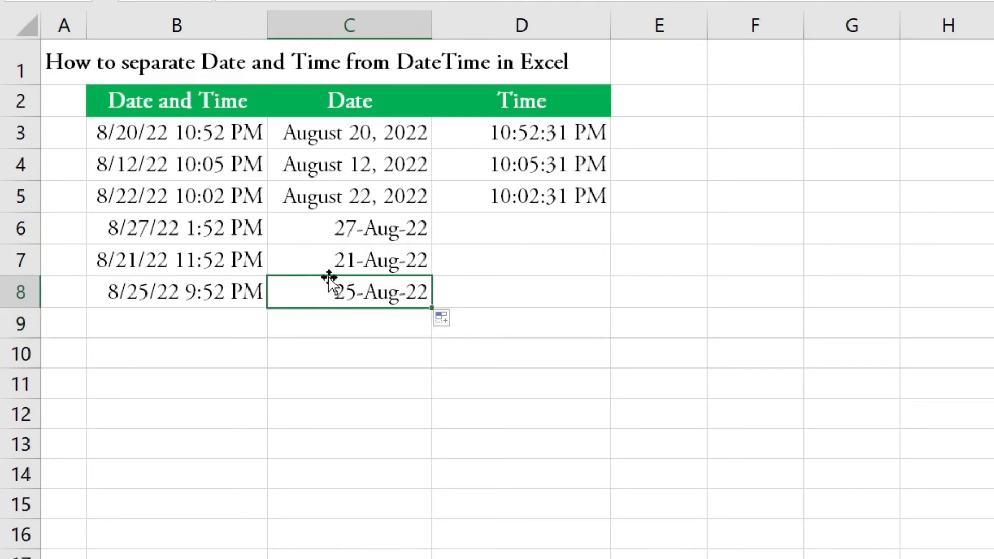
{"action": "left_click", "coordinate": [371, 262]}
{"action": "left_click", "coordinate": [372, 235]}
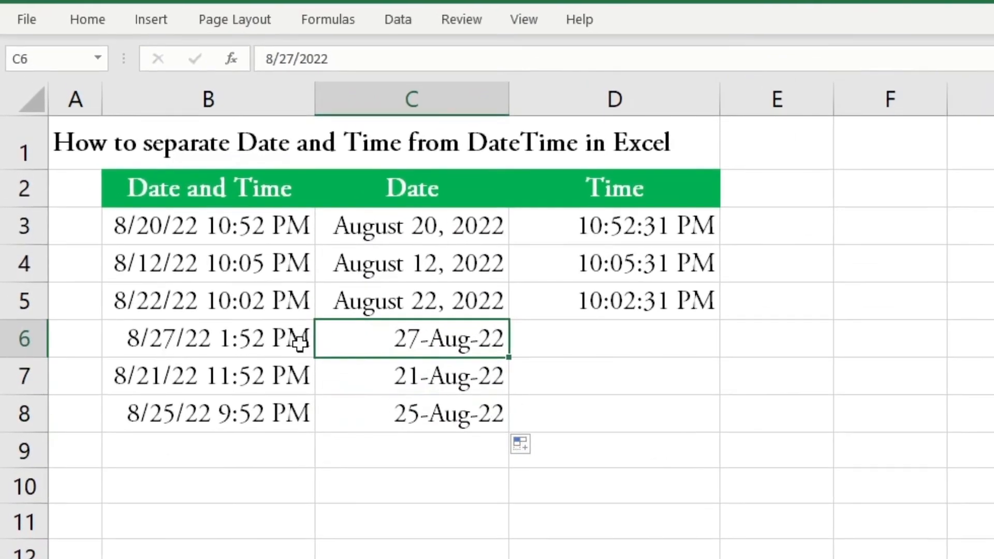
- Copy only the time part 1:52:31 PM from the DateTime value in B6 into D6
{"action": "left_click", "coordinate": [588, 318]}
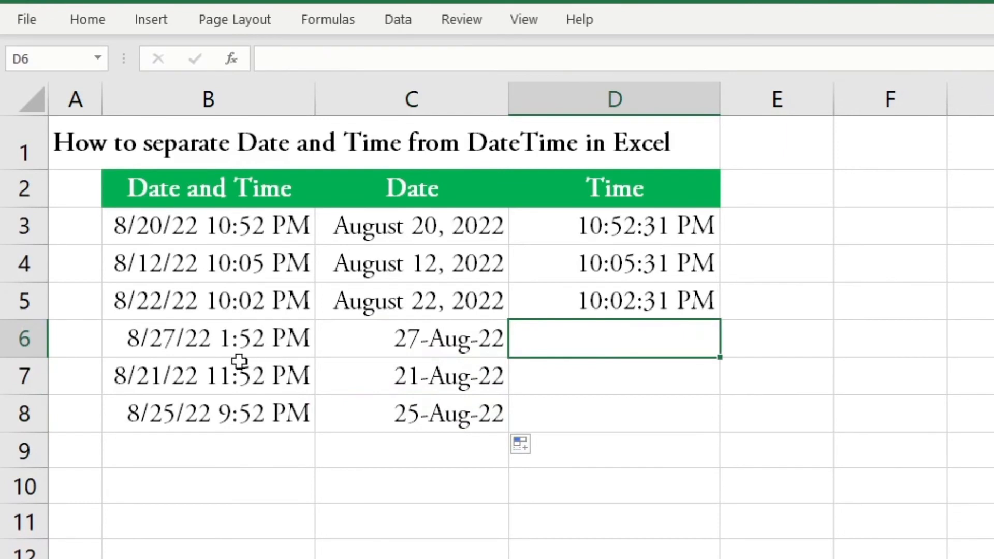
{"action": "left_click", "coordinate": [231, 339]}
{"action": "left_click_drag", "start_coordinate": [334, 58], "coordinate": [421, 60]}
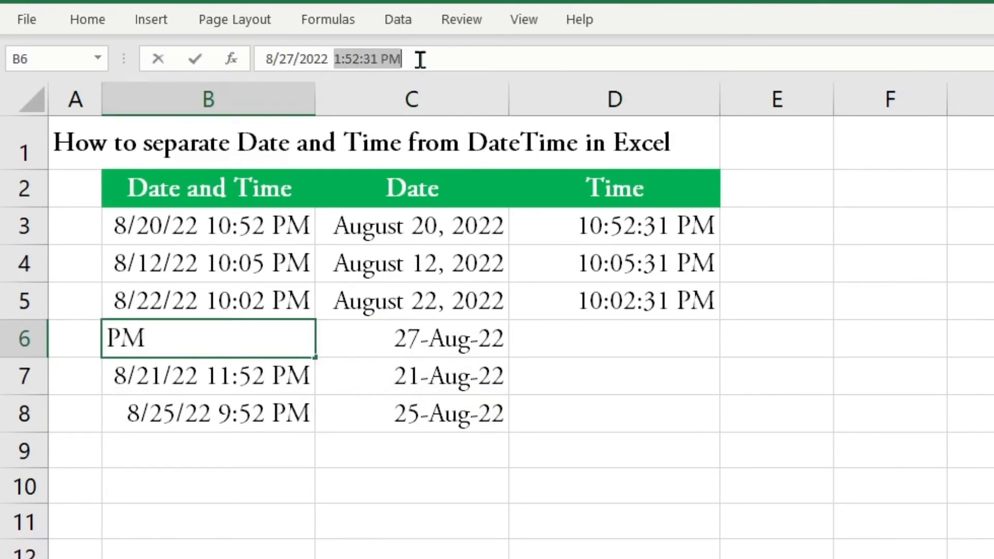
{"action": "right_click", "coordinate": [357, 51]}
{"action": "left_click", "coordinate": [410, 97]}
{"action": "left_click", "coordinate": [561, 339]}
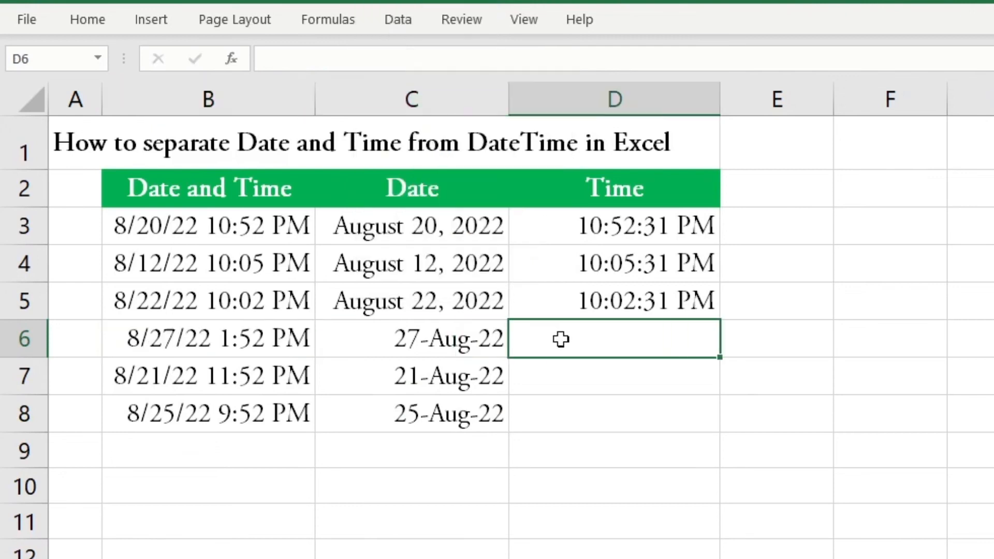
{"action": "key", "text": "ctrl+v"}
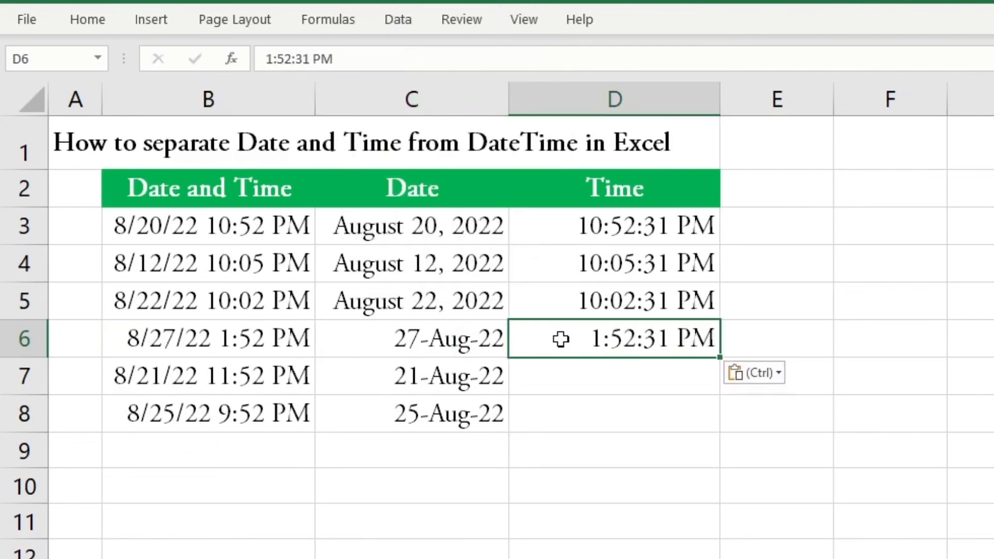
{"action": "left_click", "coordinate": [679, 387]}
- Fill the time in D6 down to D8 with the Flash Fill option and check the times against column B
{"action": "left_click", "coordinate": [549, 334]}
{"action": "left_click_drag", "start_coordinate": [717, 357], "coordinate": [692, 439]}
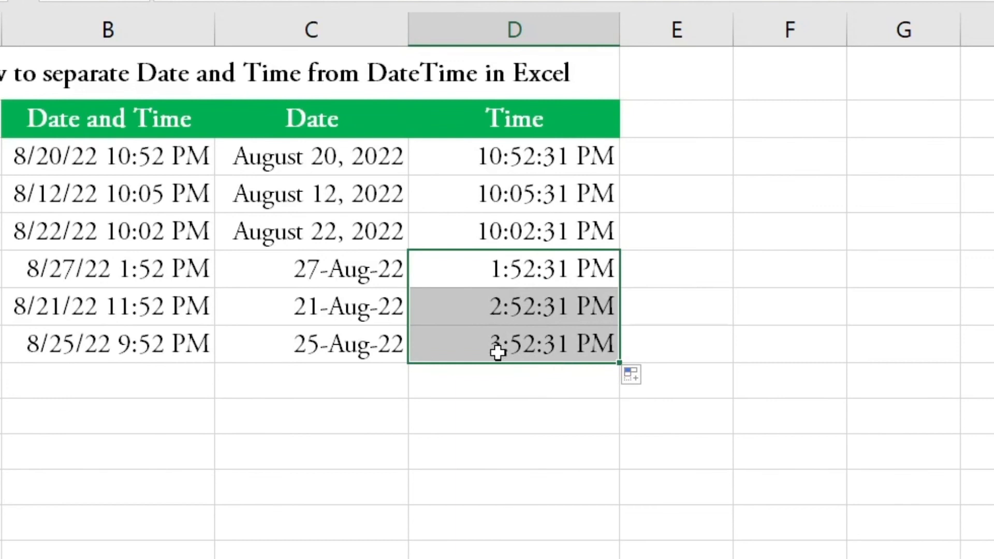
{"action": "left_click", "coordinate": [631, 378]}
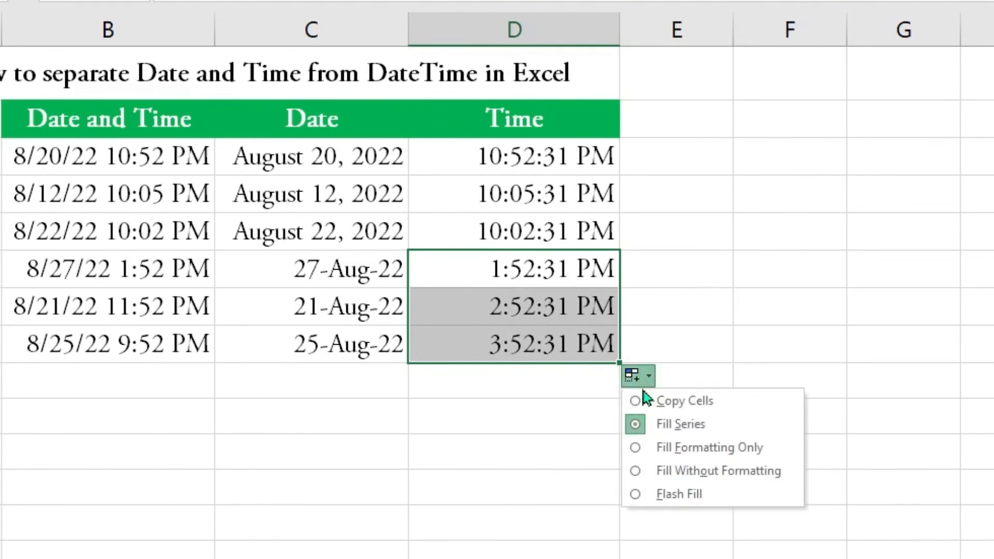
{"action": "left_click", "coordinate": [668, 497]}
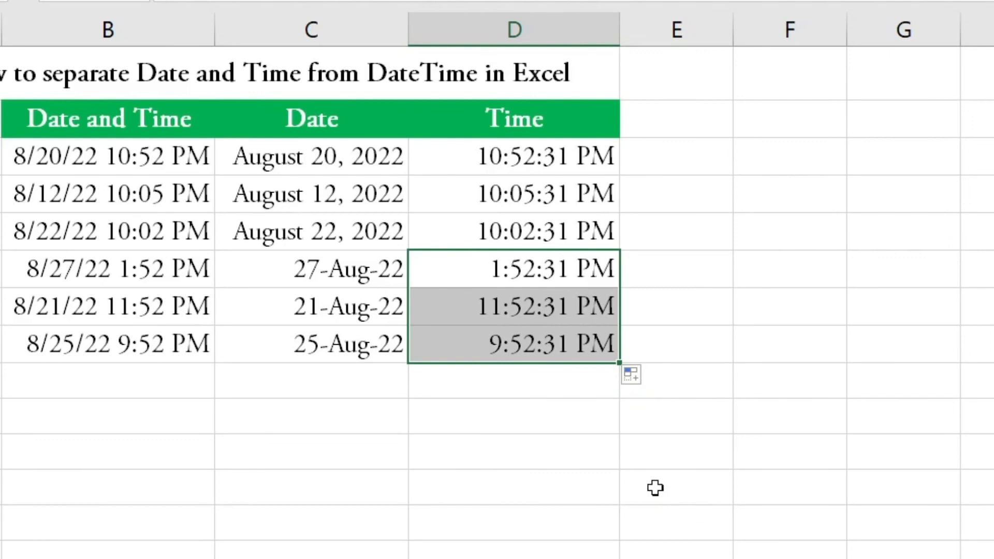
{"action": "left_click", "coordinate": [148, 317]}
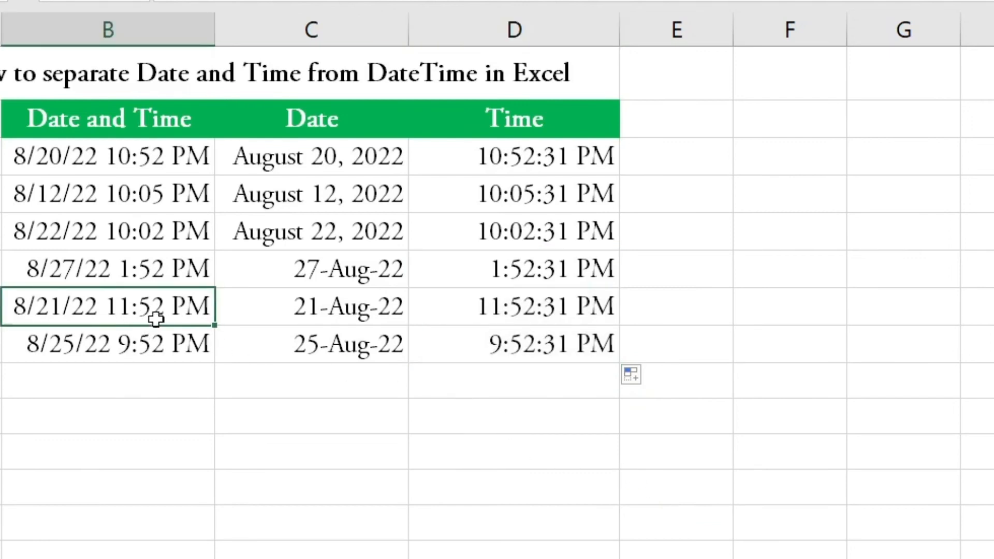
{"action": "left_click", "coordinate": [537, 306]}
{"action": "left_click", "coordinate": [535, 357]}
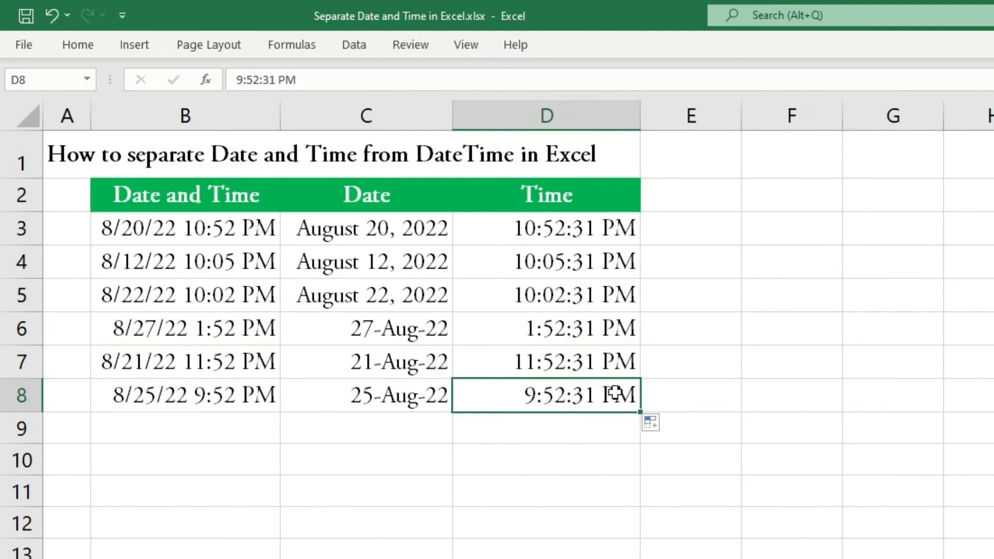
- Format the times in D6:D8 with the "1:30 PM" time type
{"action": "left_click_drag", "start_coordinate": [599, 330], "coordinate": [611, 395]}
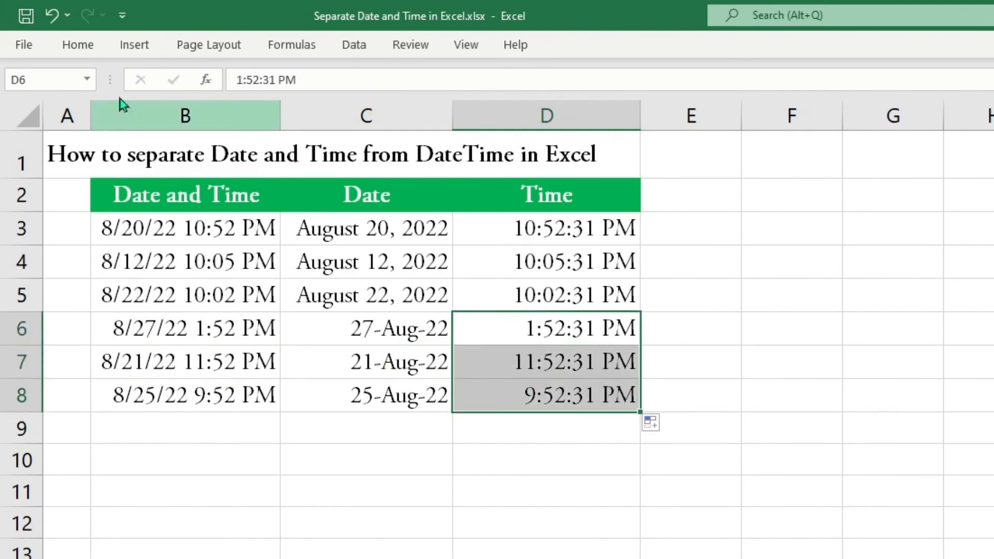
{"action": "left_click", "coordinate": [92, 48]}
{"action": "left_click", "coordinate": [744, 136]}
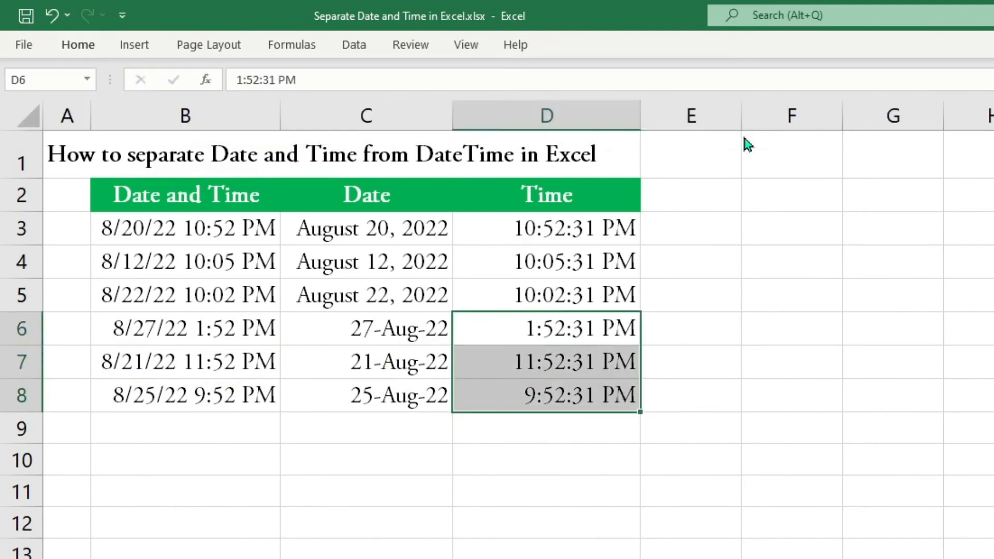
{"action": "left_click", "coordinate": [589, 267]}
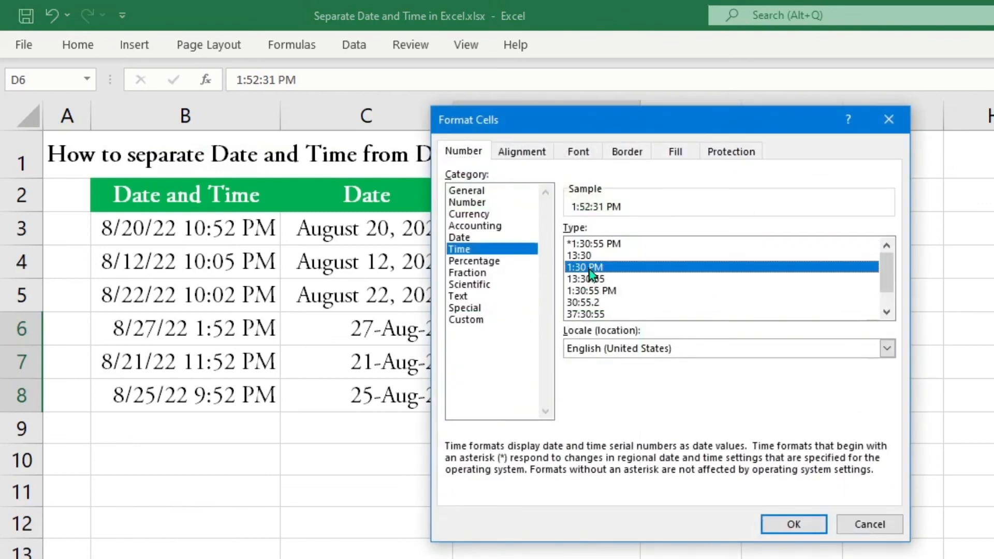
{"action": "left_click", "coordinate": [788, 524]}
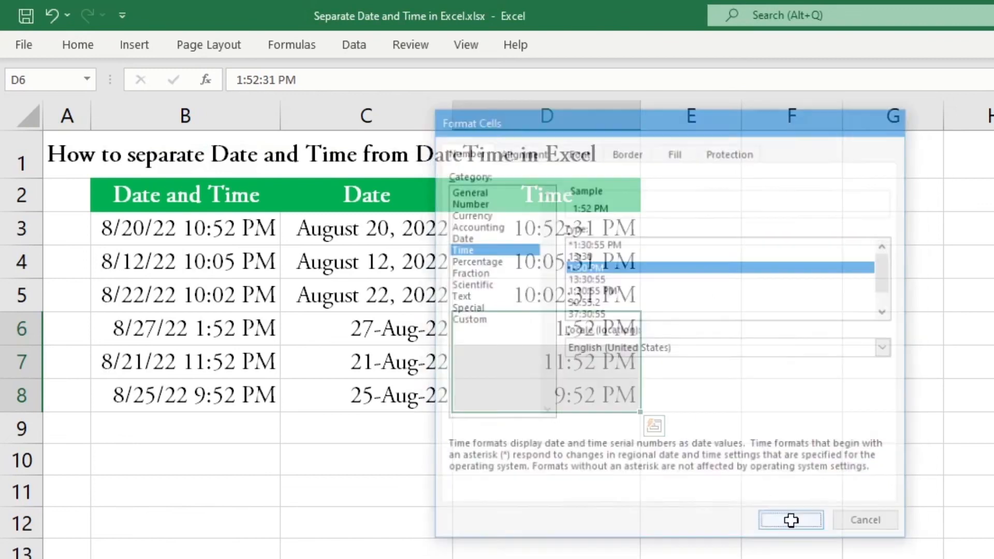
{"action": "left_click", "coordinate": [525, 438]}
- Compare the separated dates and times in C6:D8 with the source DateTime values in column B
{"action": "left_click", "coordinate": [356, 342]}
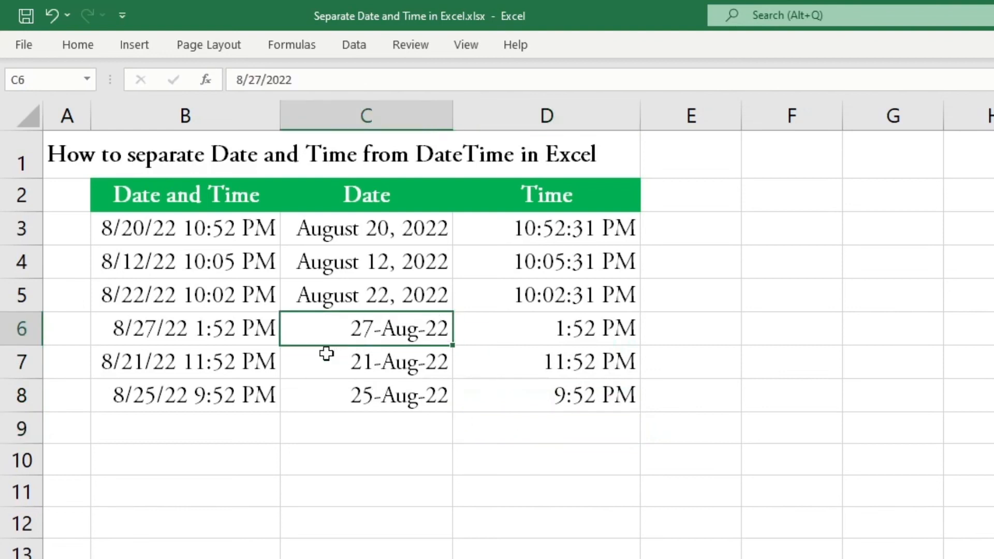
{"action": "left_click", "coordinate": [235, 331]}
{"action": "left_click_drag", "start_coordinate": [607, 317], "coordinate": [588, 393]}
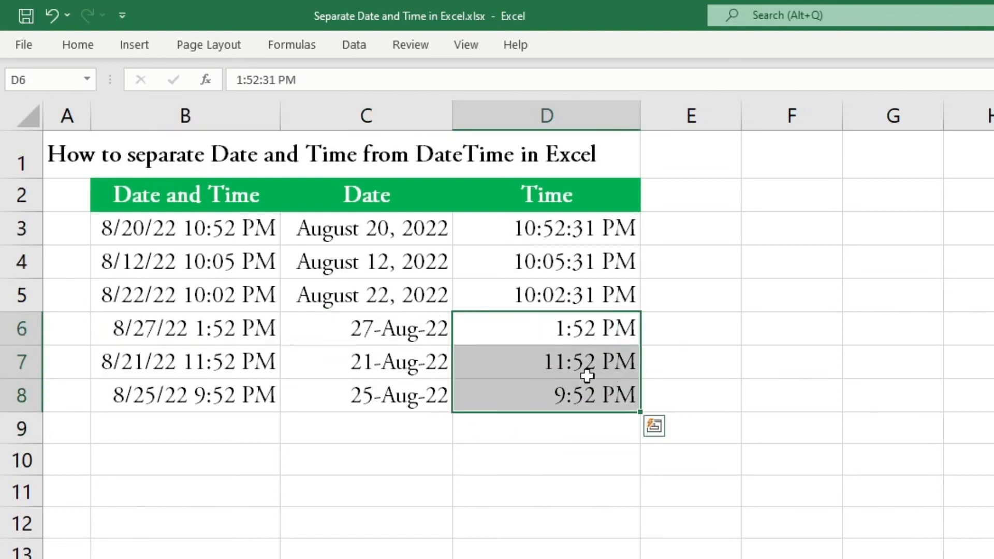
{"action": "left_click", "coordinate": [214, 335]}
{"action": "left_click", "coordinate": [374, 333]}
{"action": "left_click", "coordinate": [392, 397]}
{"action": "left_click", "coordinate": [588, 397]}
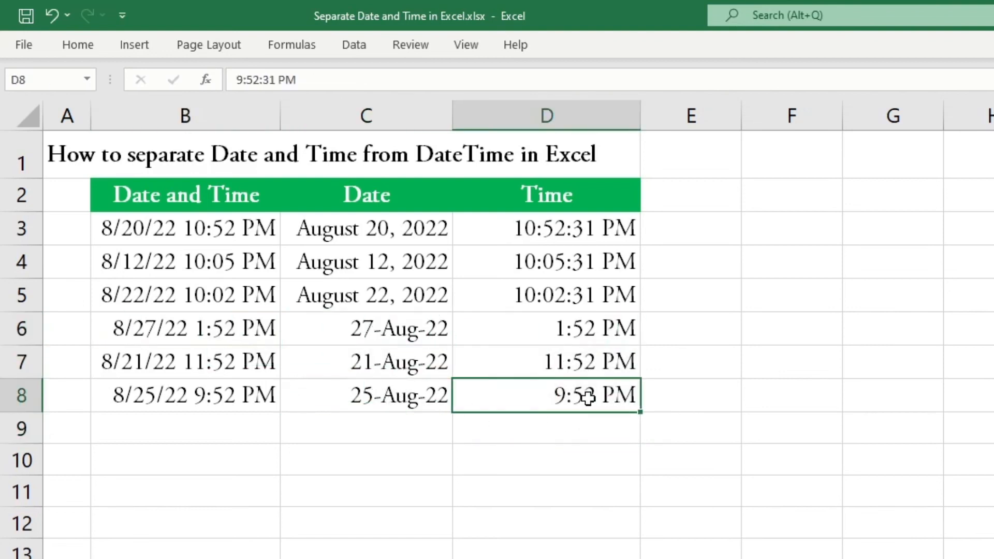